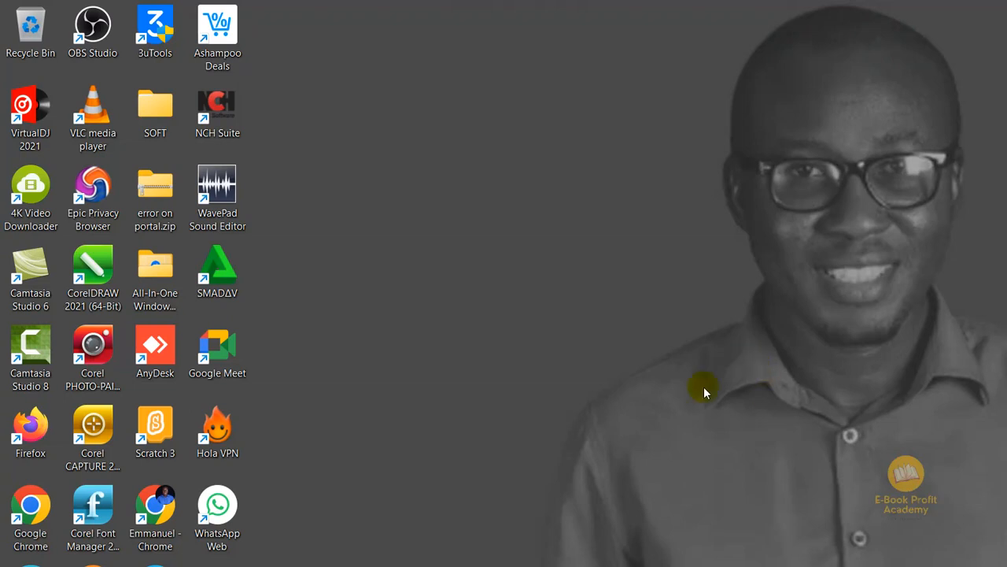
- Switch to Chrome, open canva.com in a new tab and view the recent designs
{"action": "mouse_move", "coordinate": [637, 553]}
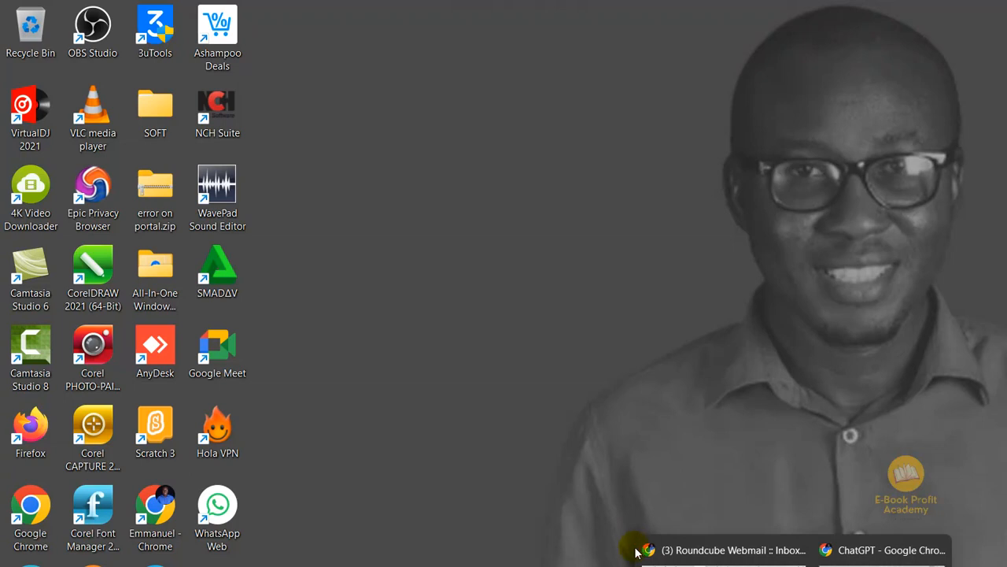
{"action": "left_click", "coordinate": [724, 549]}
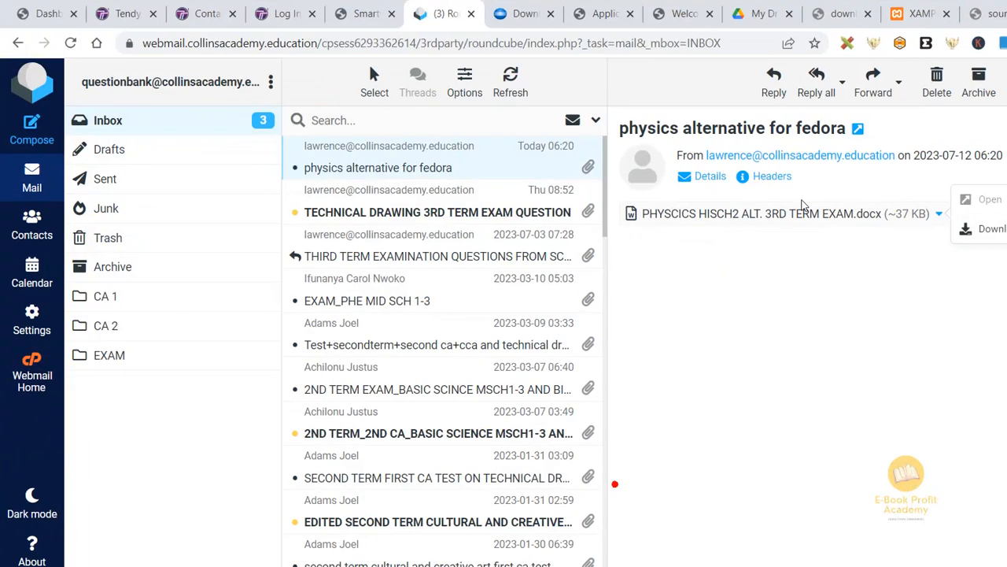
{"action": "left_click", "coordinate": [849, 11]}
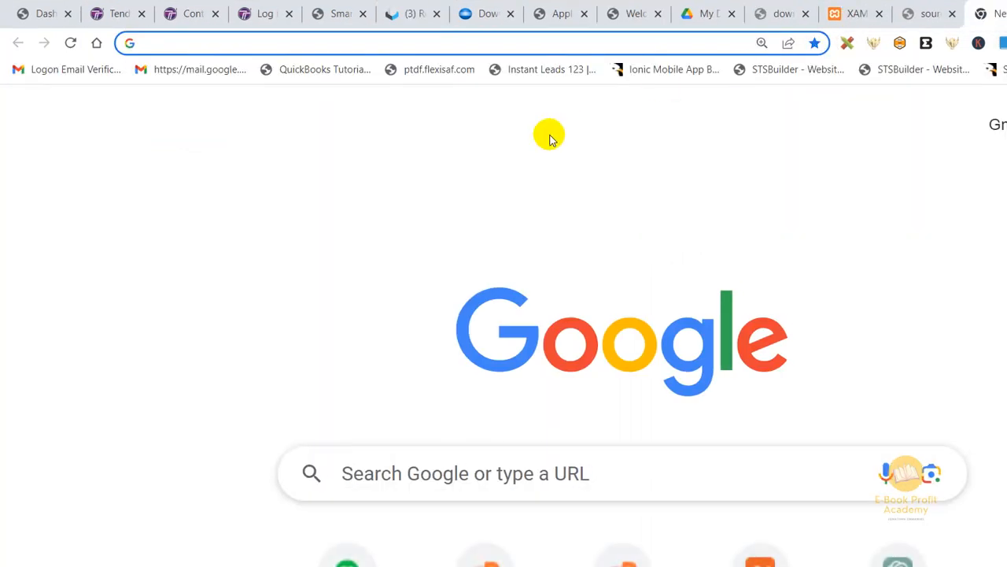
{"action": "type", "text": "C"}
{"action": "key", "text": "BackSpace"}
{"action": "key", "text": "BackSpace"}
{"action": "type", "text": "canva.com"}
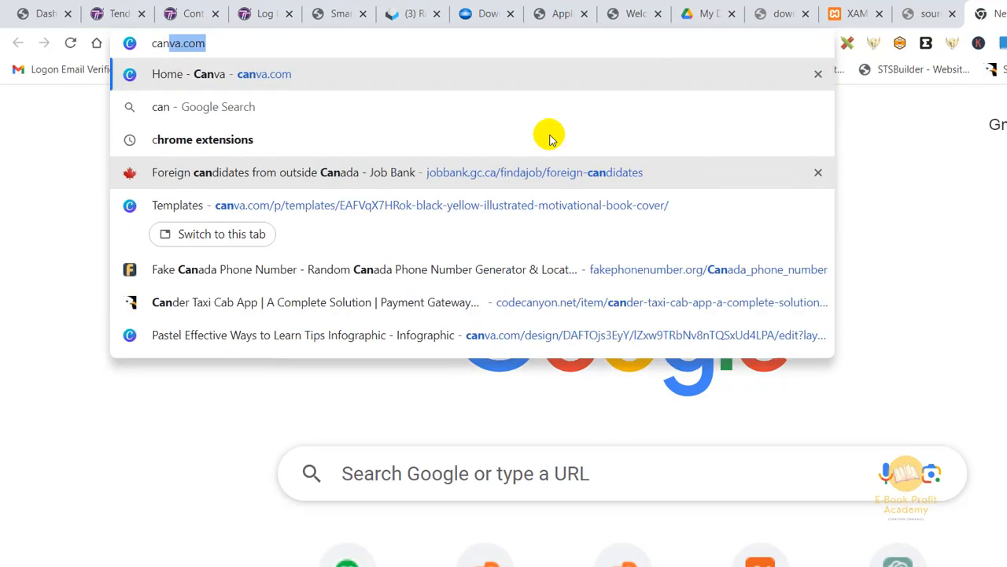
{"action": "key", "text": "Return"}
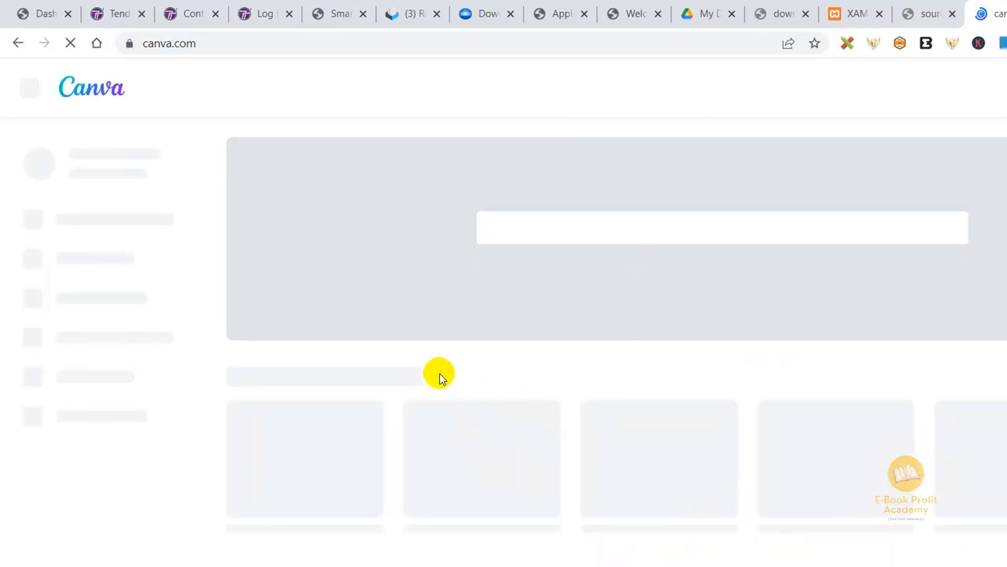
{"action": "scroll", "coordinate": [405, 371], "scroll_direction": "down", "scroll_amount": 3}
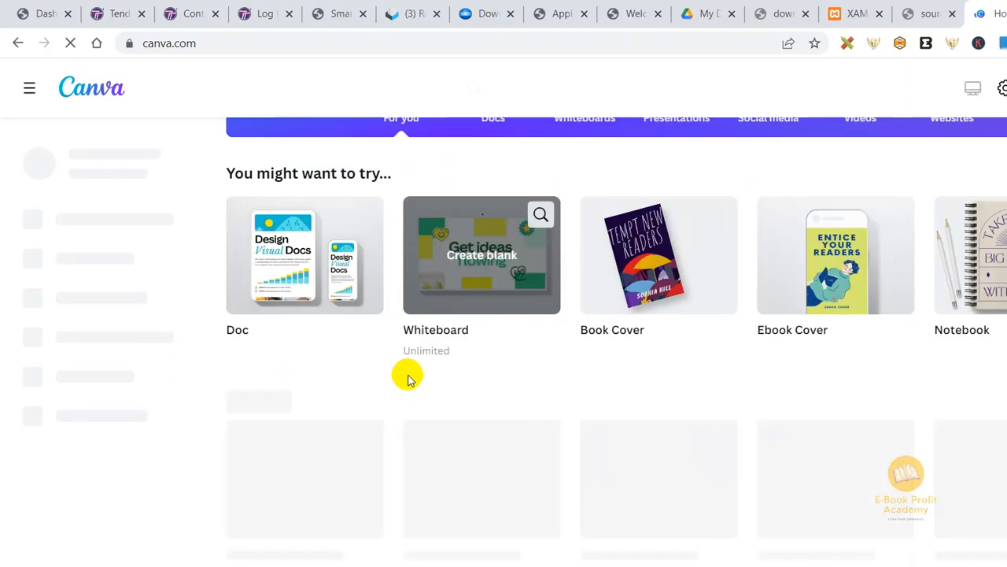
{"action": "scroll", "coordinate": [274, 386], "scroll_direction": "down", "scroll_amount": 2}
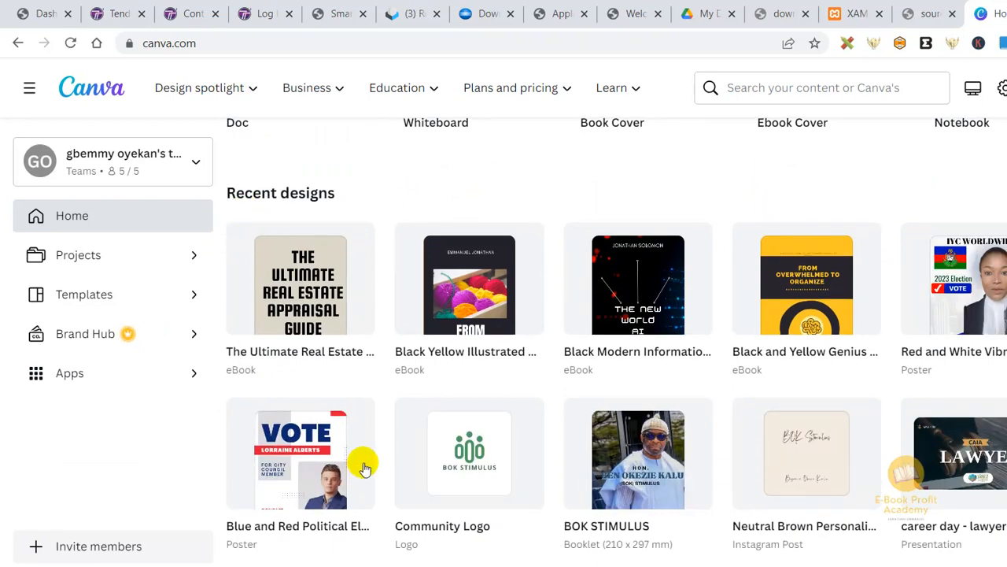
- Look over The Ultimate Real Estate Appraisal Guide cover images and PDFs in the Downloads folder, and return to Chrome
{"action": "left_click", "coordinate": [492, 565]}
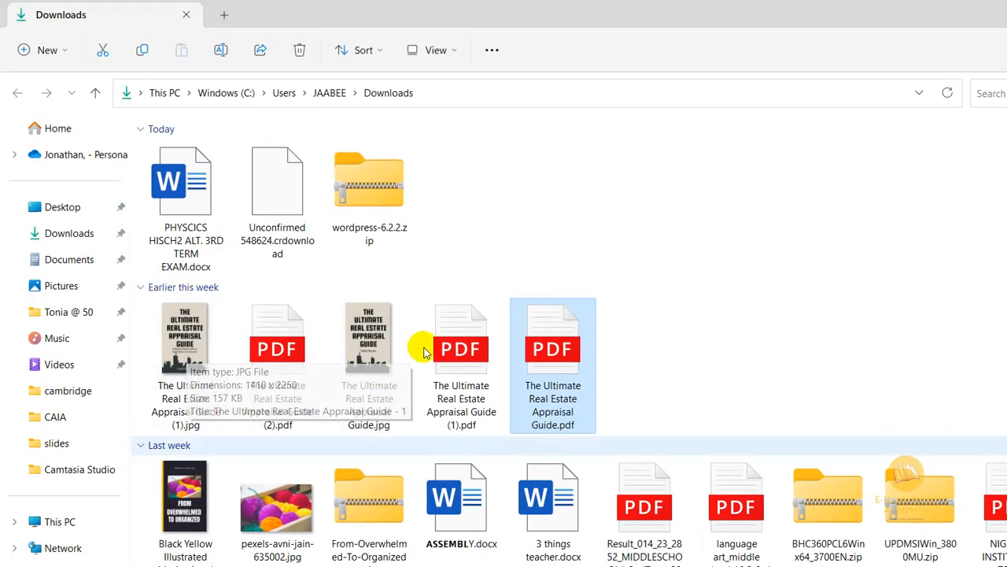
{"action": "left_click", "coordinate": [530, 309], "text": "ctrl"}
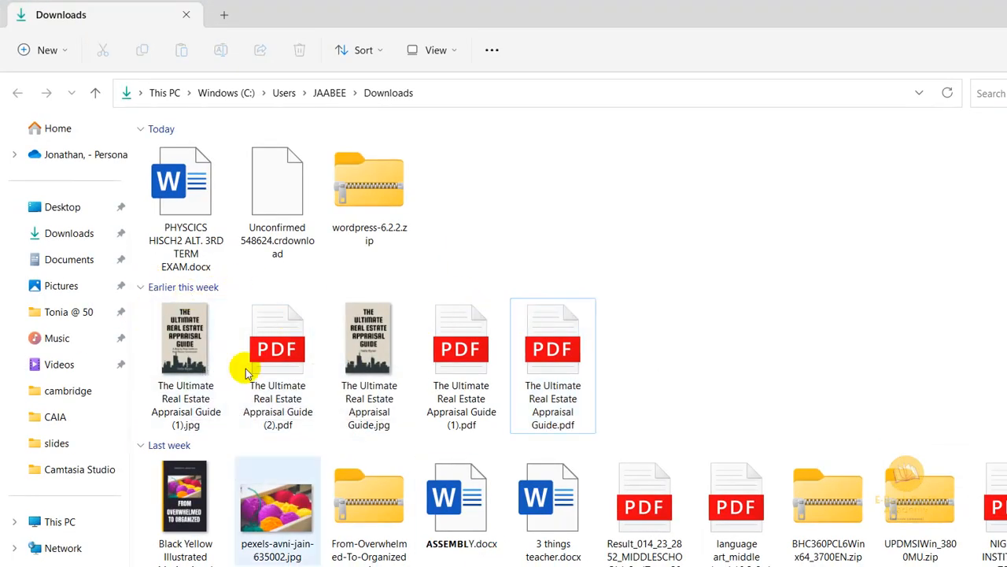
{"action": "left_click", "coordinate": [984, 7]}
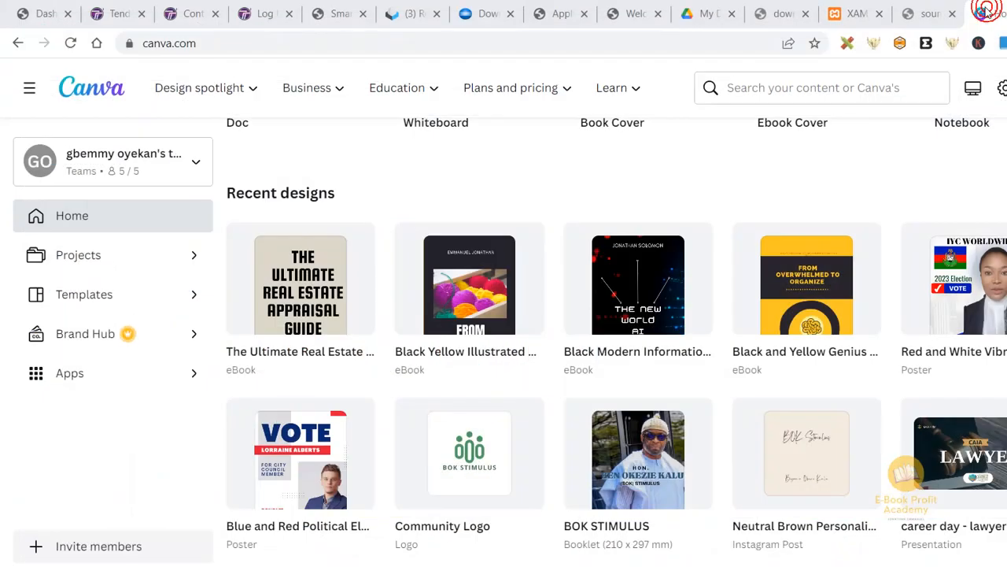
- Open bookow.com in a new browser tab
{"action": "key", "text": "ctrl+t"}
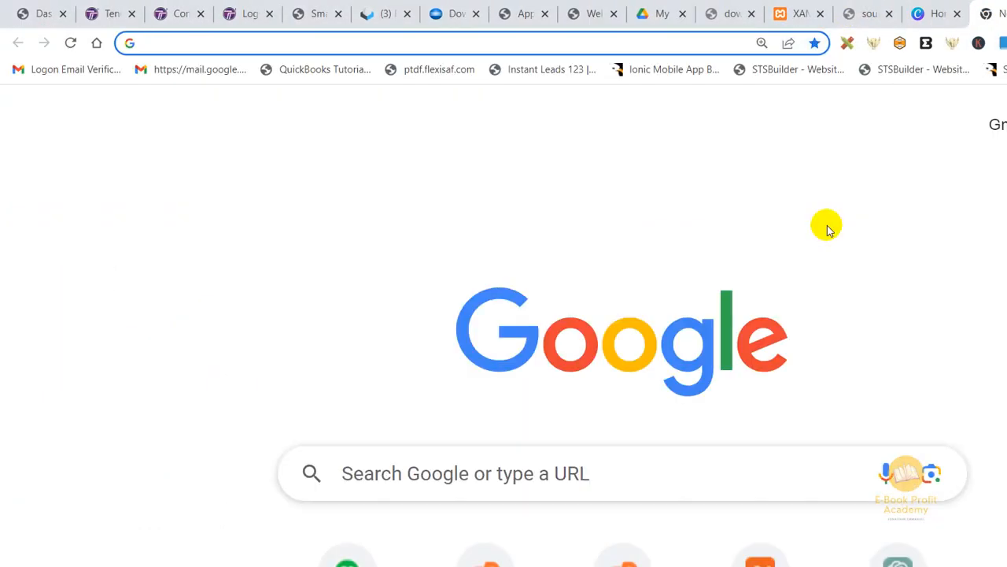
{"action": "type", "text": "b"}
{"action": "key", "text": "BackSpace"}
{"action": "key", "text": "BackSpace"}
{"action": "type", "text": "boo"}
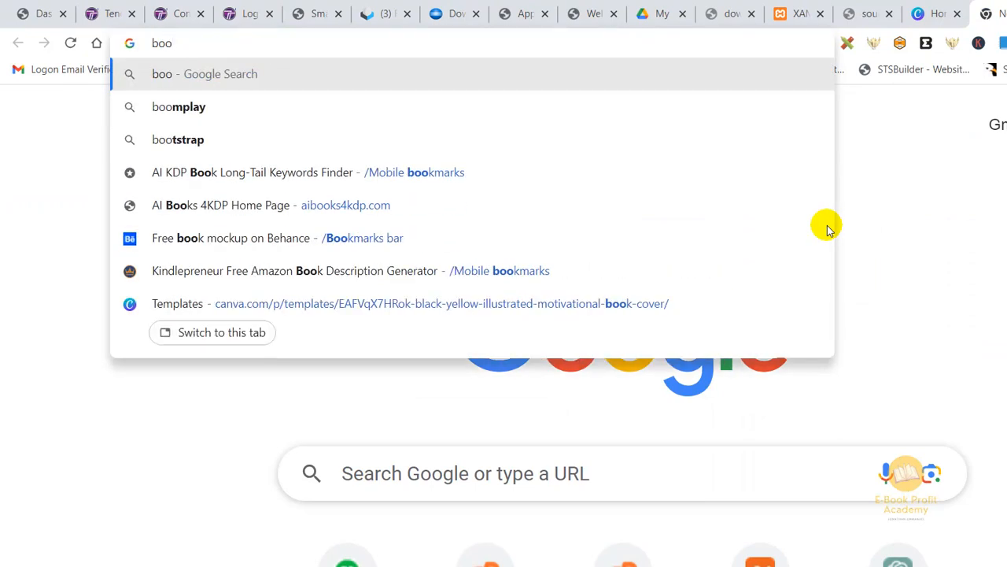
{"action": "type", "text": "kow"}
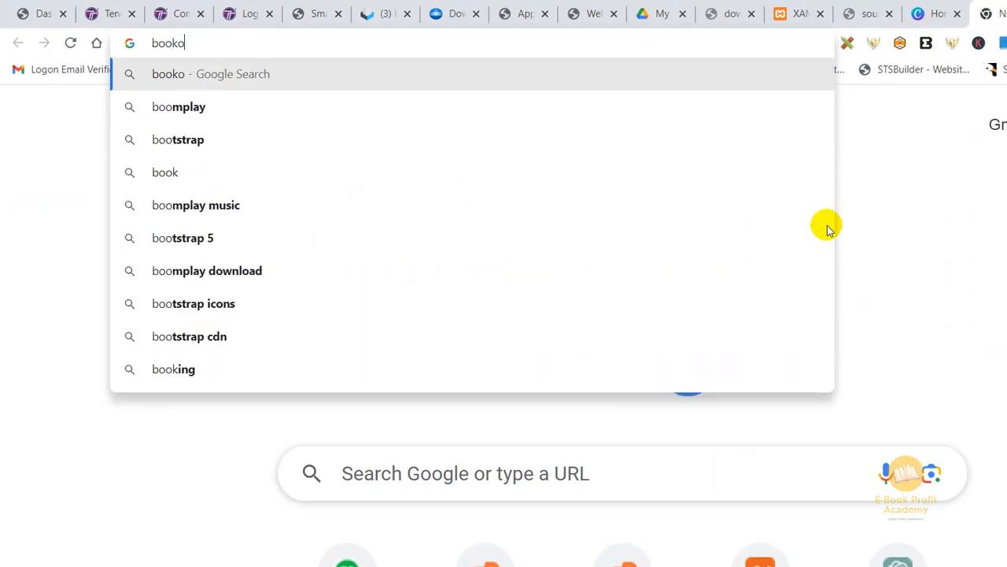
{"action": "type", "text": ".com"}
{"action": "key", "text": "Return"}
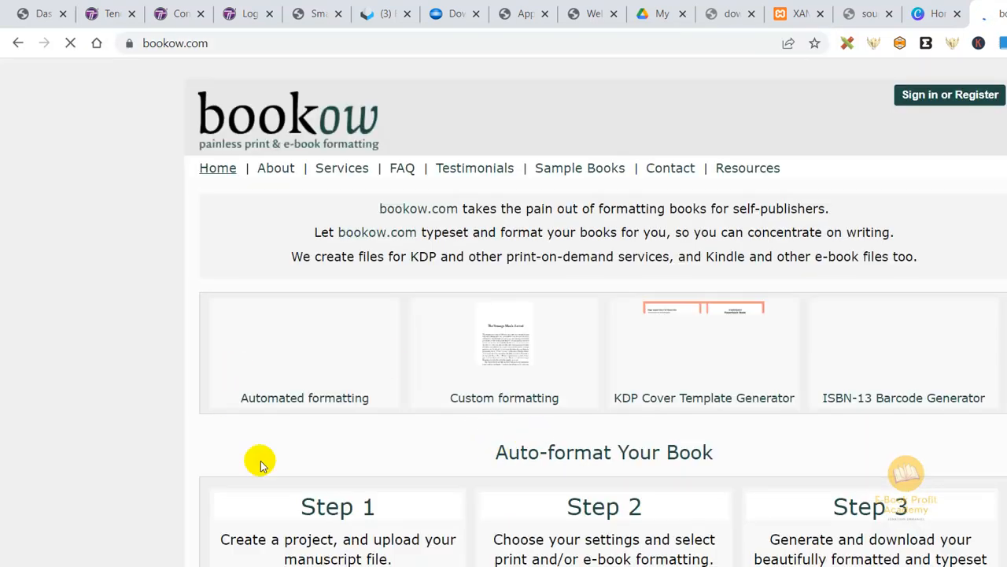
- Open the KDP Cover Template Generator and set the paperback's width to 6 and height to 9
{"action": "scroll", "coordinate": [355, 299], "scroll_direction": "down", "scroll_amount": 1}
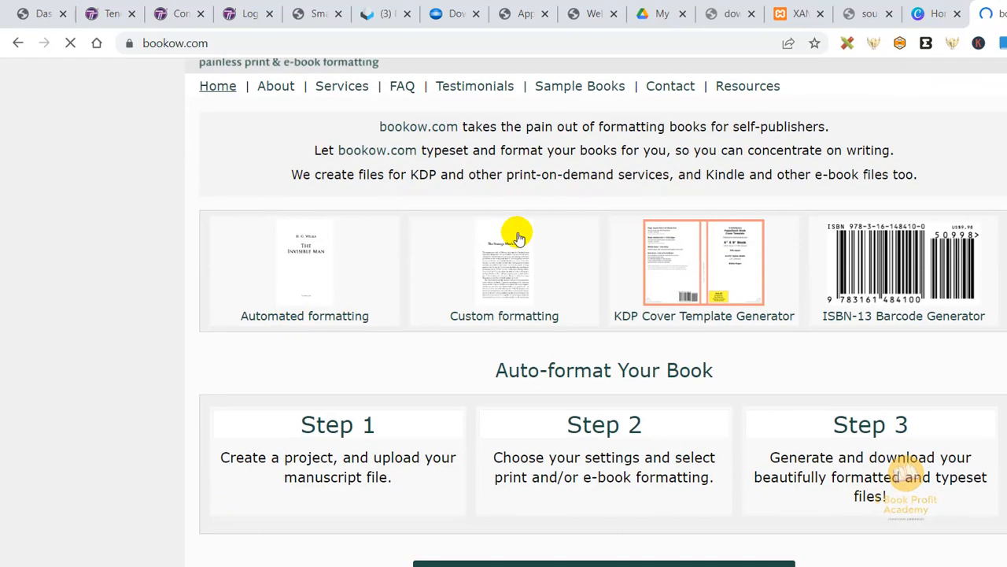
{"action": "left_click", "coordinate": [552, 207]}
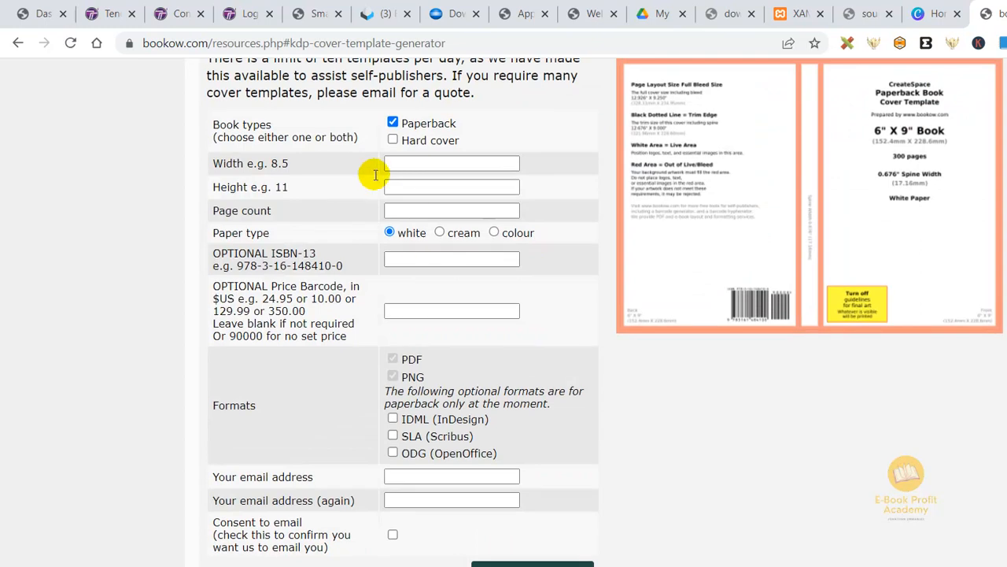
{"action": "left_click", "coordinate": [315, 128]}
{"action": "left_click", "coordinate": [386, 163]}
{"action": "type", "text": "6"}
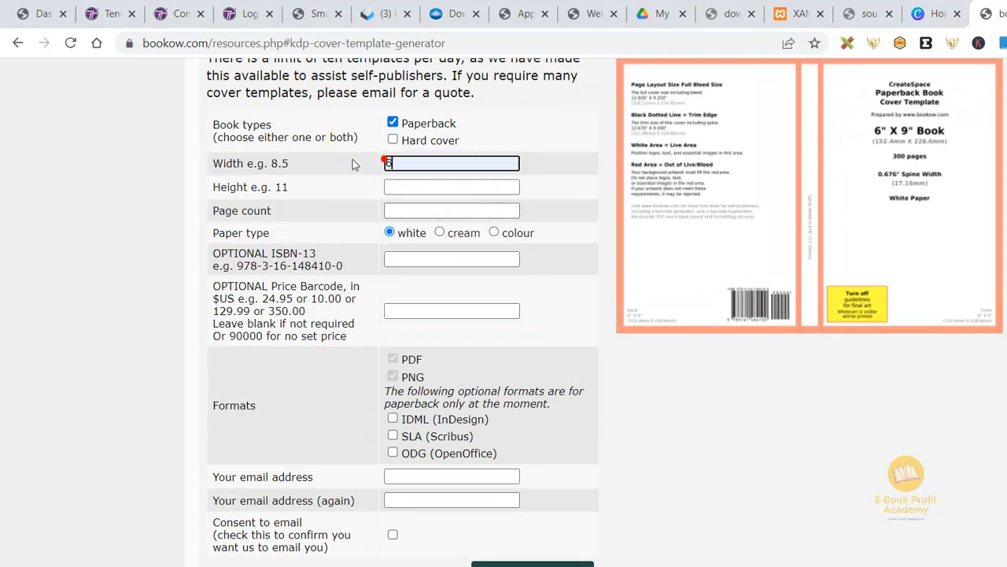
{"action": "key", "text": "Tab"}
{"action": "key", "text": "Down"}
{"action": "key", "text": "Return"}
{"action": "key", "text": "Tab"}
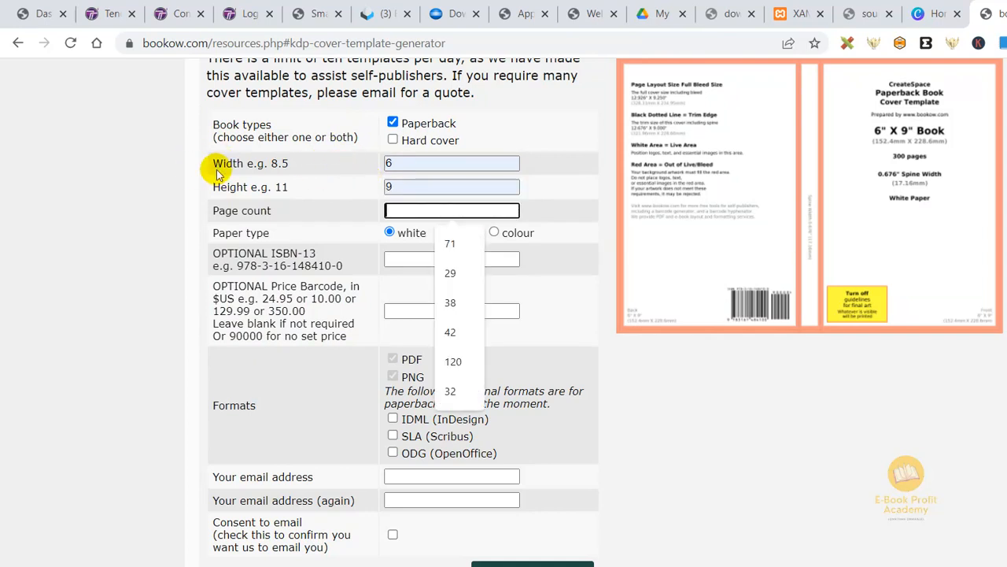
- Check the page count of The Ultimate Real Estate Appraisal Guide.docx in Word, and enter 68 as the cover template's page count
{"action": "left_click", "coordinate": [776, 554]}
{"action": "scroll", "coordinate": [74, 533], "scroll_direction": "down", "scroll_amount": 1}
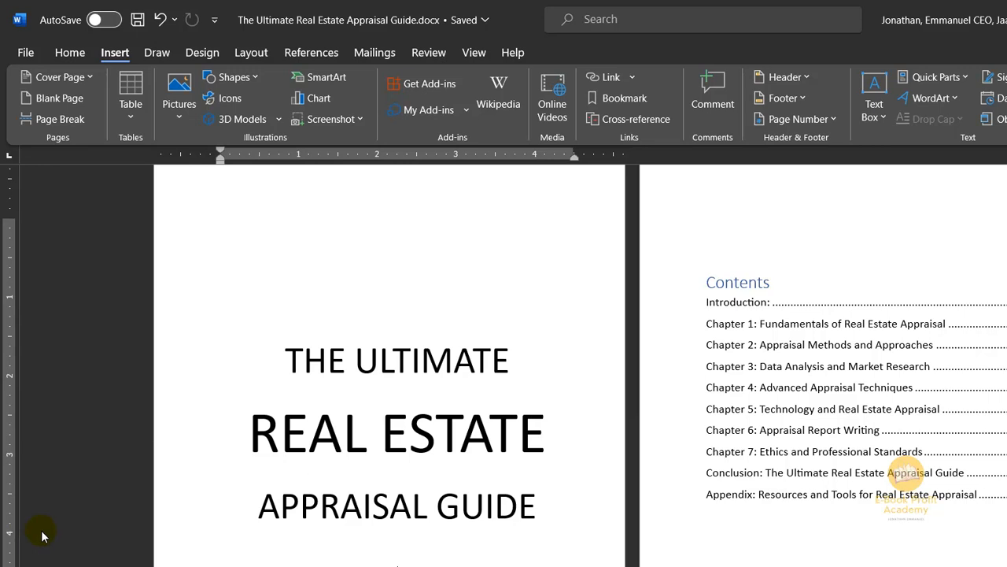
{"action": "scroll", "coordinate": [276, 445], "scroll_direction": "down", "scroll_amount": 2}
{"action": "scroll", "coordinate": [275, 442], "scroll_direction": "up", "scroll_amount": 3}
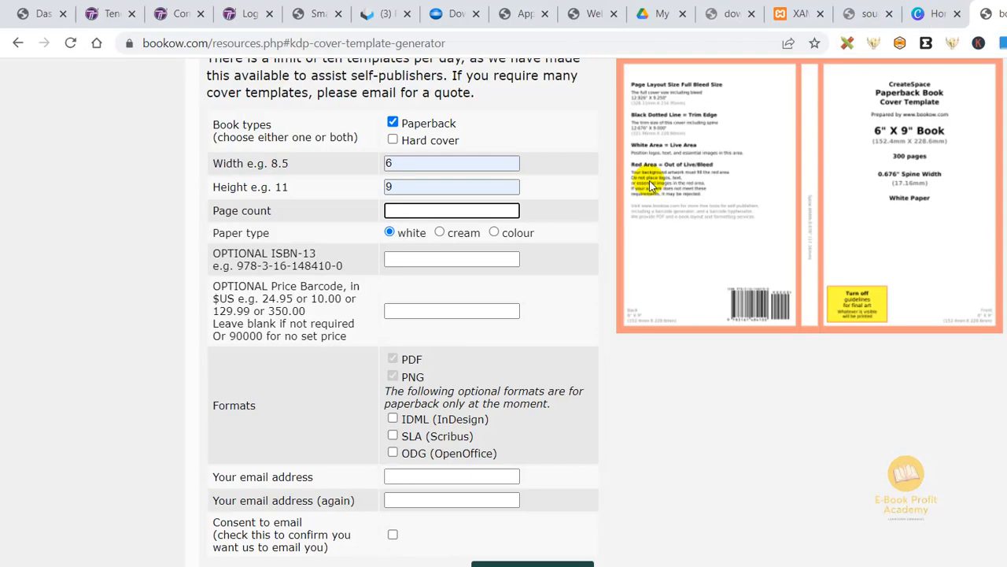
{"action": "key", "text": "Tab"}
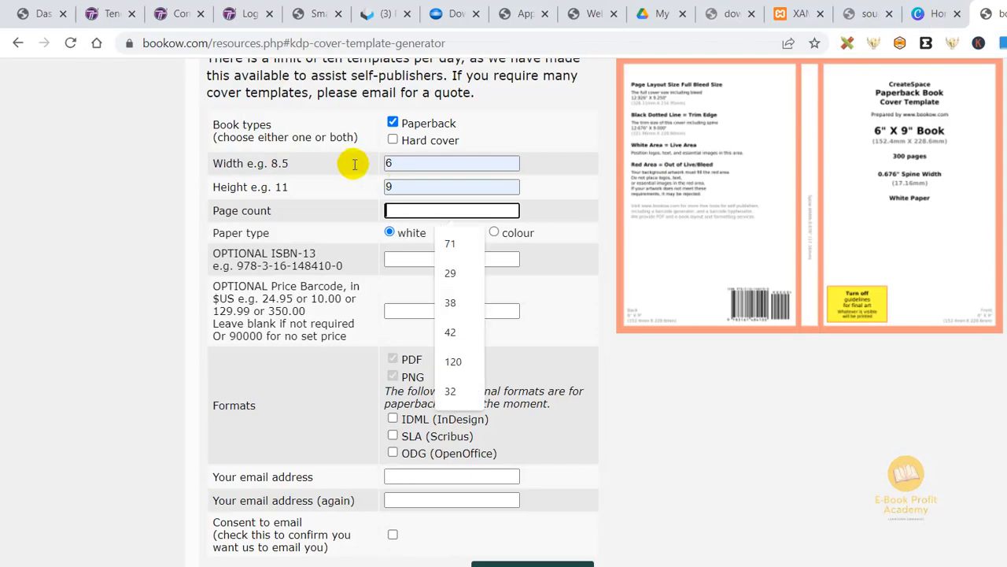
{"action": "type", "text": "68"}
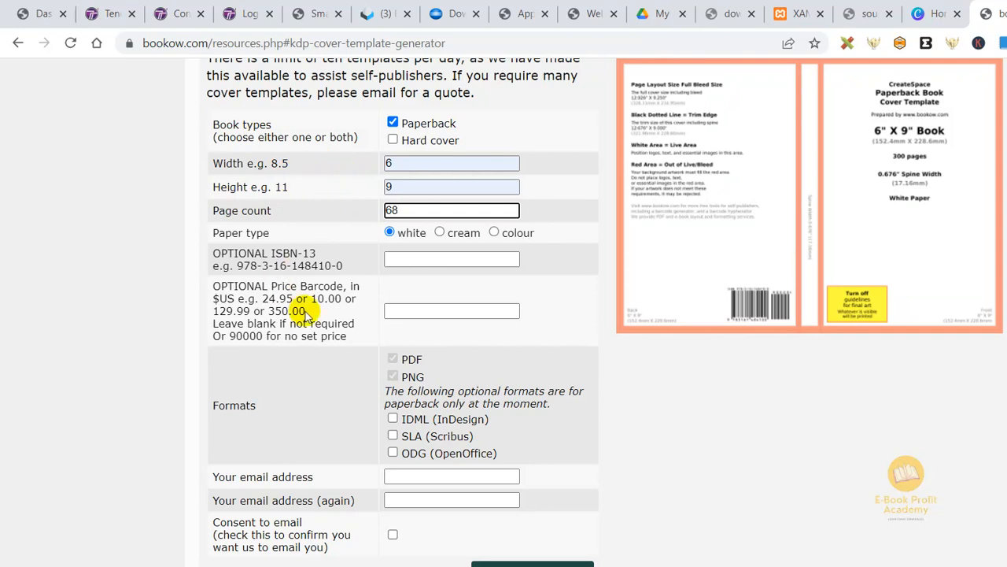
- Fill in both email address fields with the saved email address and consent to being emailed
{"action": "scroll", "coordinate": [295, 279], "scroll_direction": "down", "scroll_amount": 1}
{"action": "left_click", "coordinate": [427, 393]}
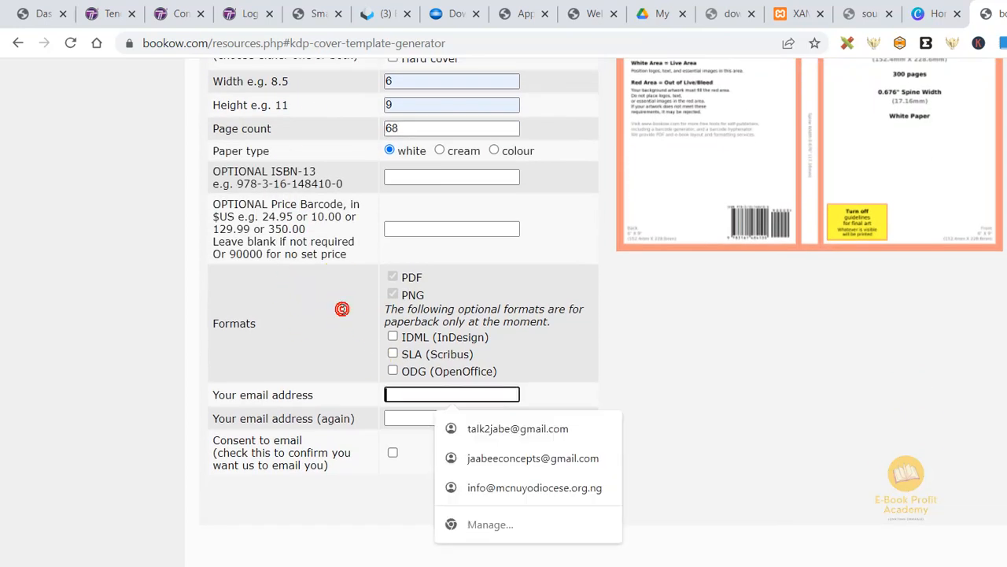
{"action": "left_click", "coordinate": [507, 429]}
{"action": "left_click", "coordinate": [393, 453]}
{"action": "scroll", "coordinate": [317, 368], "scroll_direction": "down", "scroll_amount": 1}
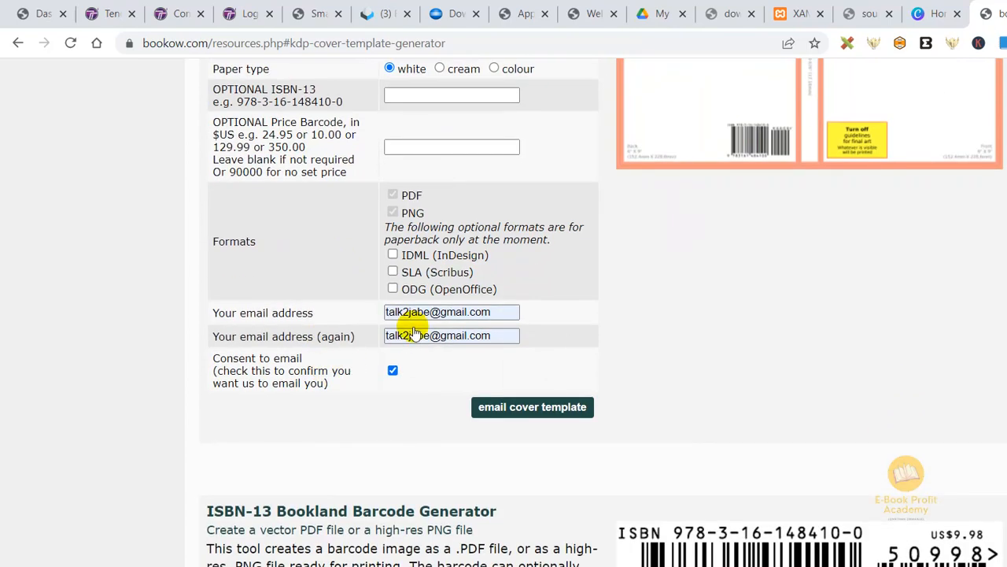
- Request the cover template by email, declining the donation with "Maybe next time. Please just email me the template."
{"action": "left_click", "coordinate": [516, 407]}
{"action": "left_click", "coordinate": [450, 402]}
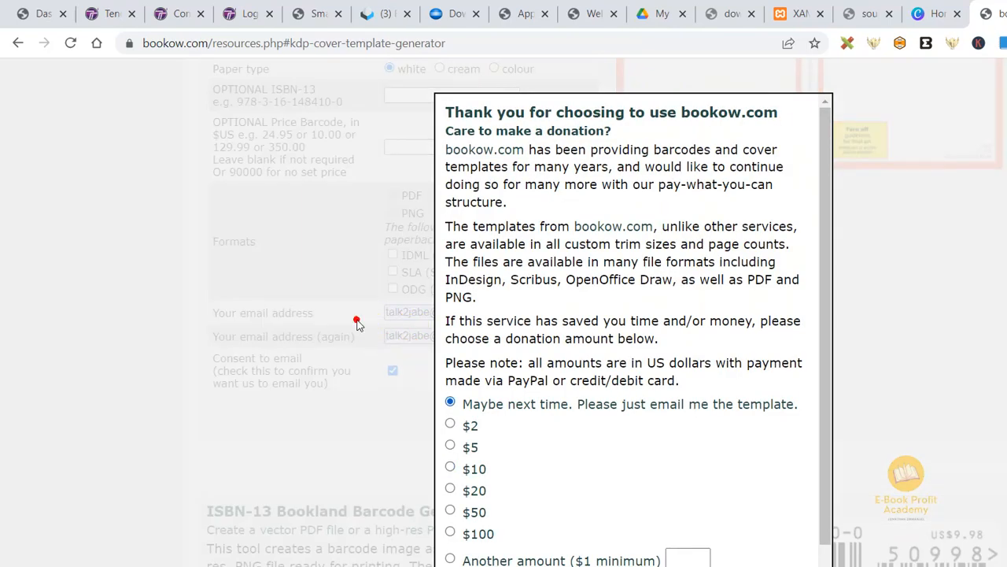
{"action": "scroll", "coordinate": [472, 378], "scroll_direction": "down", "scroll_amount": 1}
{"action": "left_click", "coordinate": [479, 562]}
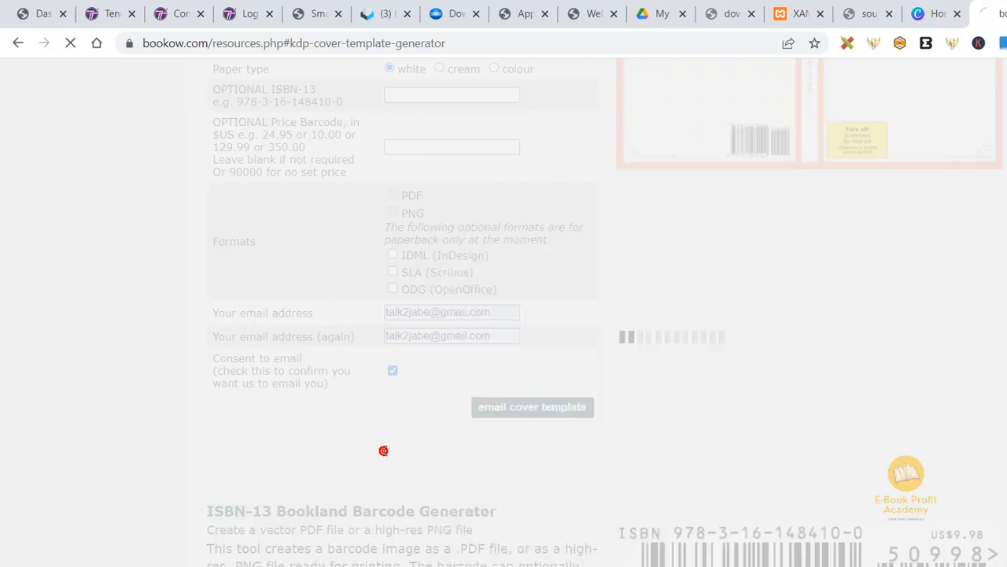
{"action": "scroll", "coordinate": [474, 340], "scroll_direction": "up", "scroll_amount": 1}
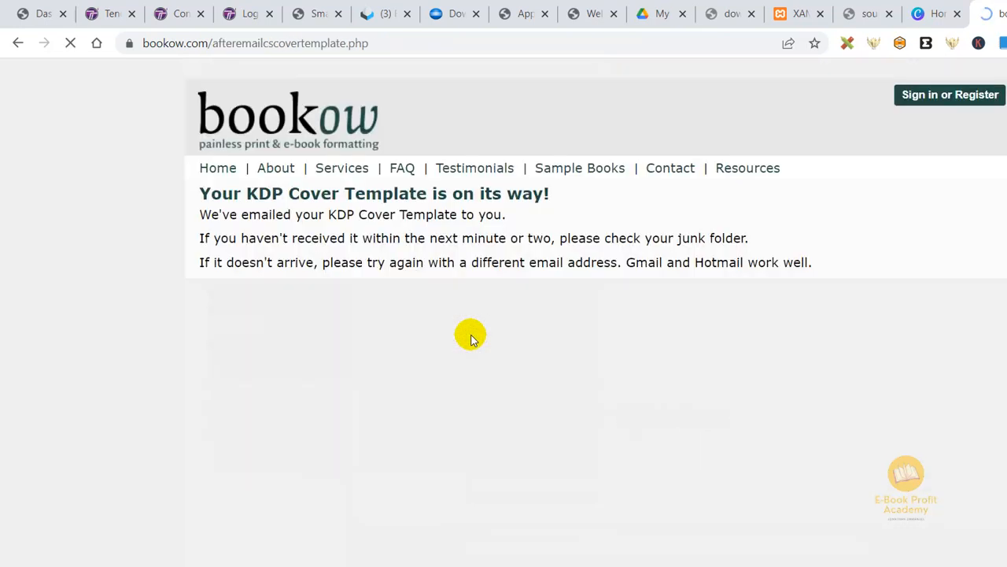
{"action": "scroll", "coordinate": [322, 310], "scroll_direction": "down", "scroll_amount": 3}
{"action": "scroll", "coordinate": [322, 310], "scroll_direction": "up", "scroll_amount": 3}
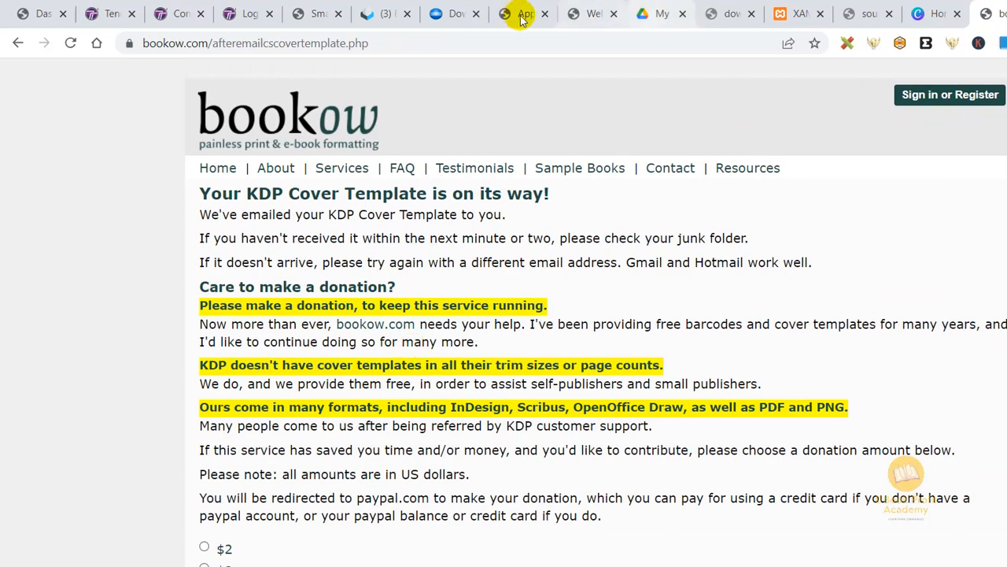
- Open the Gmail inbox in a new browser tab
{"action": "key", "text": "ctrl+t"}
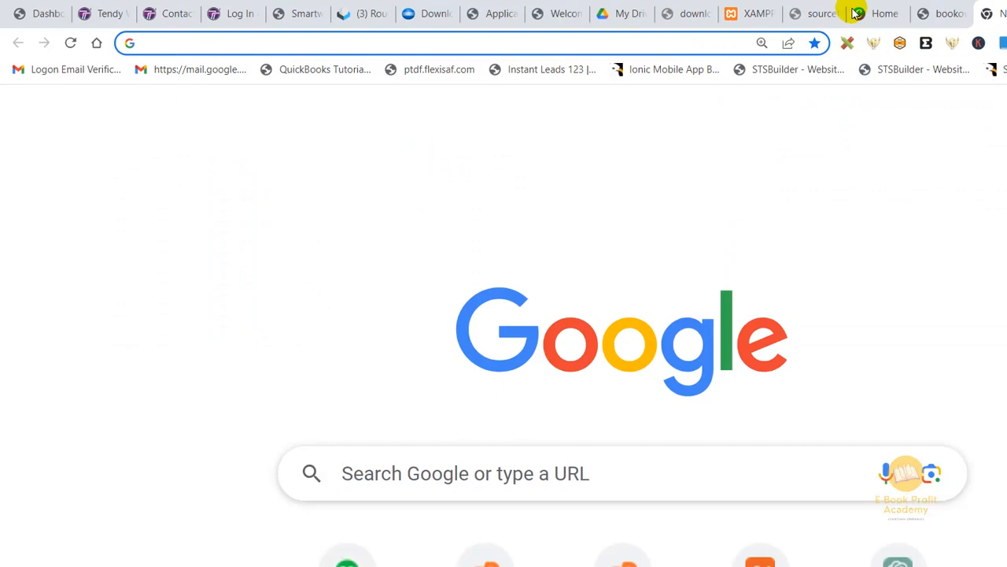
{"action": "type", "text": "gm"}
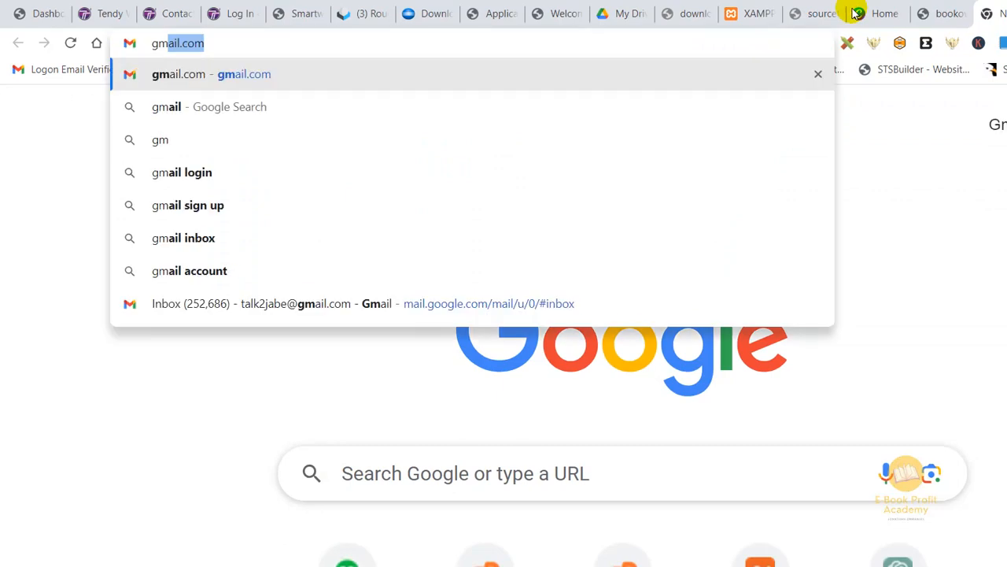
{"action": "key", "text": "Up"}
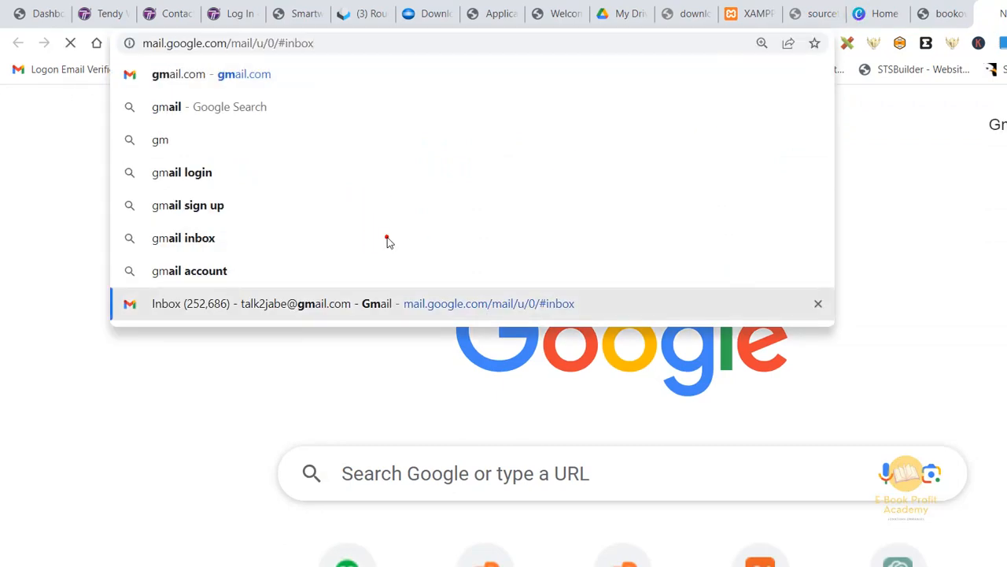
{"action": "key", "text": "Return"}
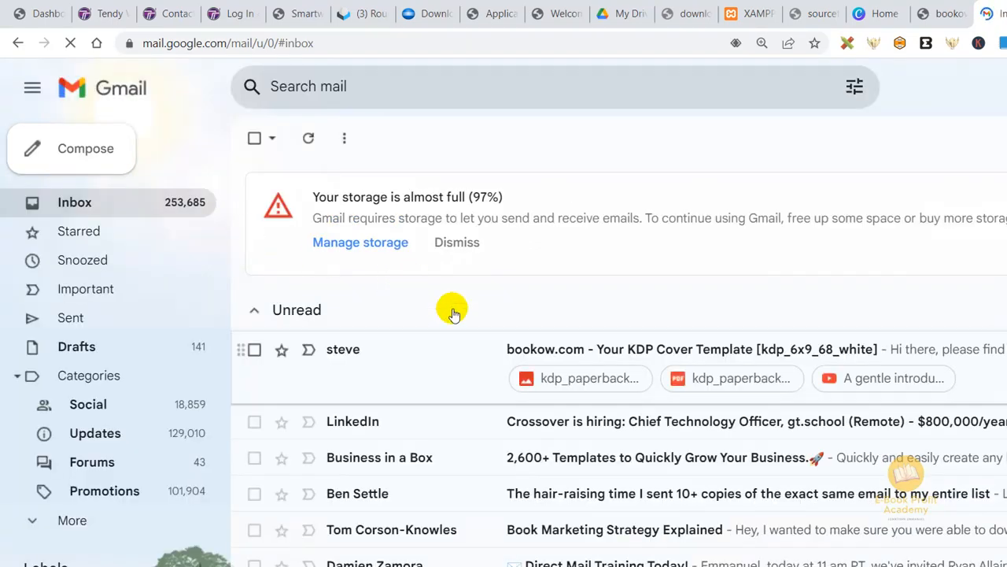
- Open the bookow.com KDP Cover Template email and open its downloaded PDF attachment, kdp_paperback_6x9_68_white_3906.pdf
{"action": "scroll", "coordinate": [409, 276], "scroll_direction": "down", "scroll_amount": 1}
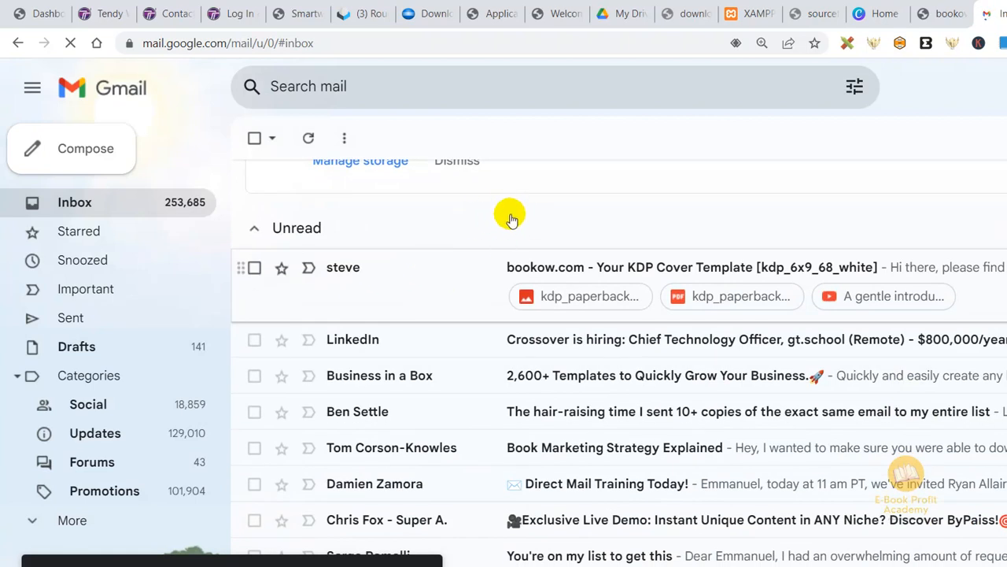
{"action": "left_click", "coordinate": [511, 220]}
{"action": "scroll", "coordinate": [425, 265], "scroll_direction": "down", "scroll_amount": 5}
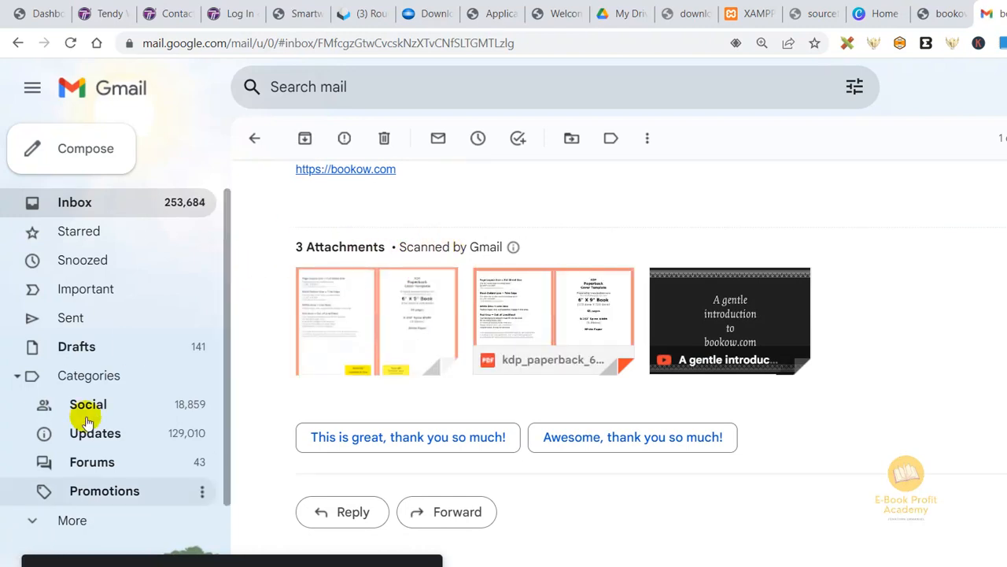
{"action": "left_click", "coordinate": [81, 519]}
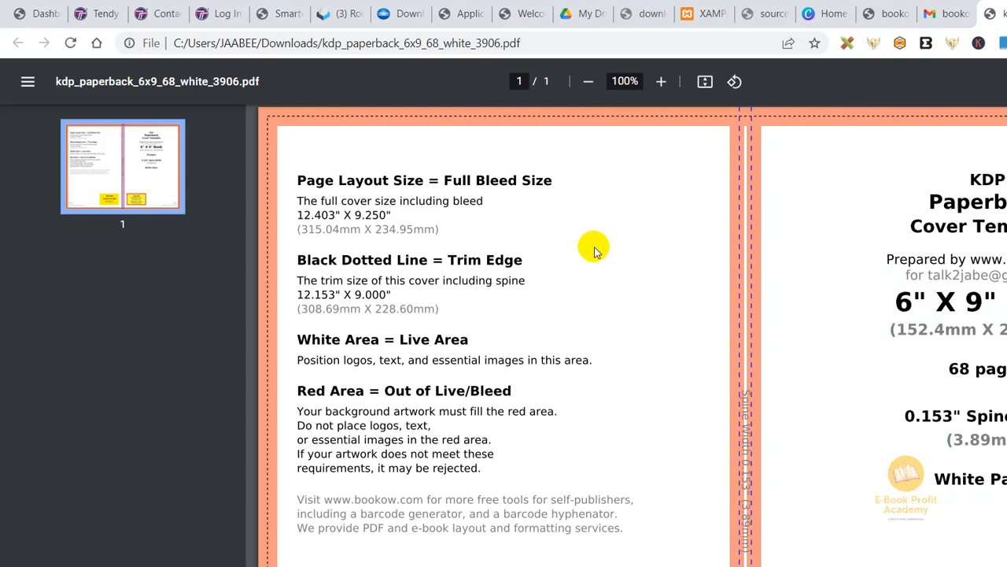
- Examine the cover template's full bleed size, trim edge, live area and barcode notes
{"action": "scroll", "coordinate": [593, 330], "scroll_direction": "down", "scroll_amount": 2}
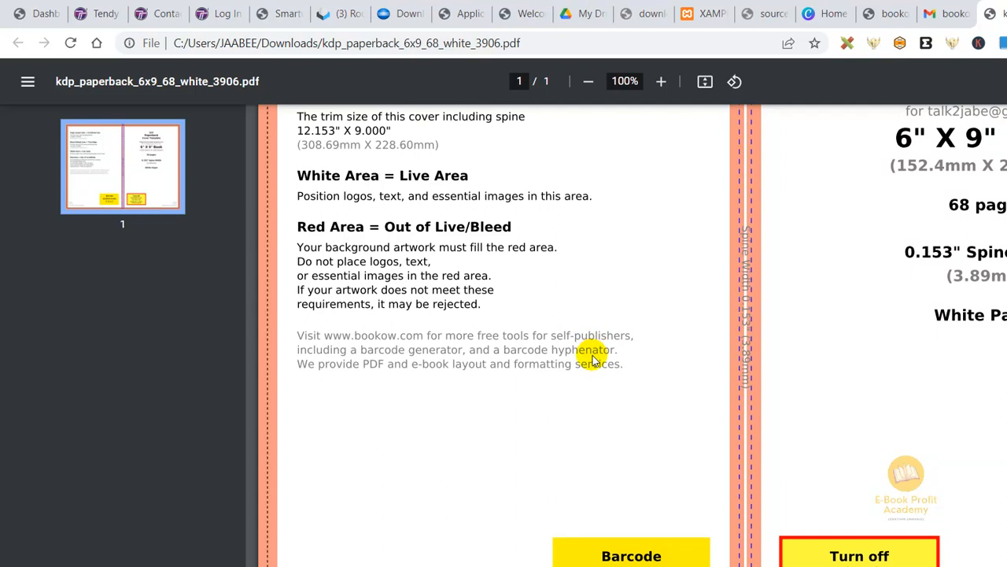
{"action": "scroll", "coordinate": [593, 354], "scroll_direction": "up", "scroll_amount": 2}
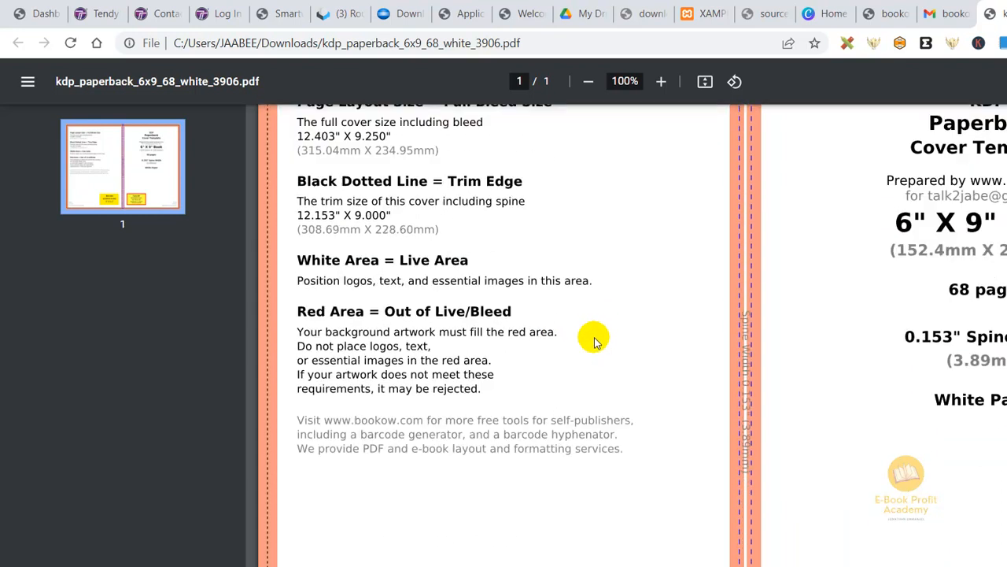
{"action": "scroll", "coordinate": [594, 334], "scroll_direction": "down", "scroll_amount": 2}
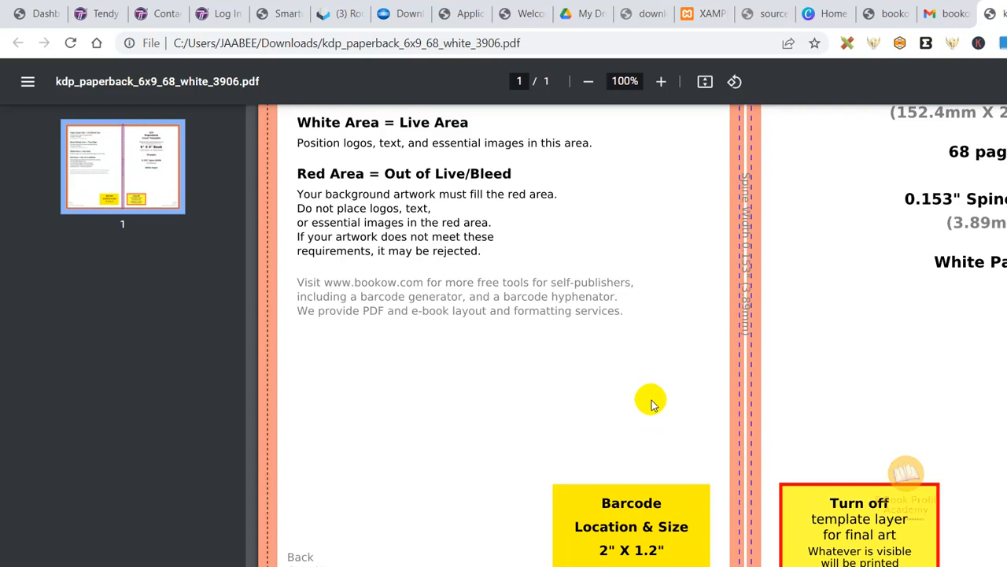
{"action": "scroll", "coordinate": [711, 407], "scroll_direction": "up", "scroll_amount": 3}
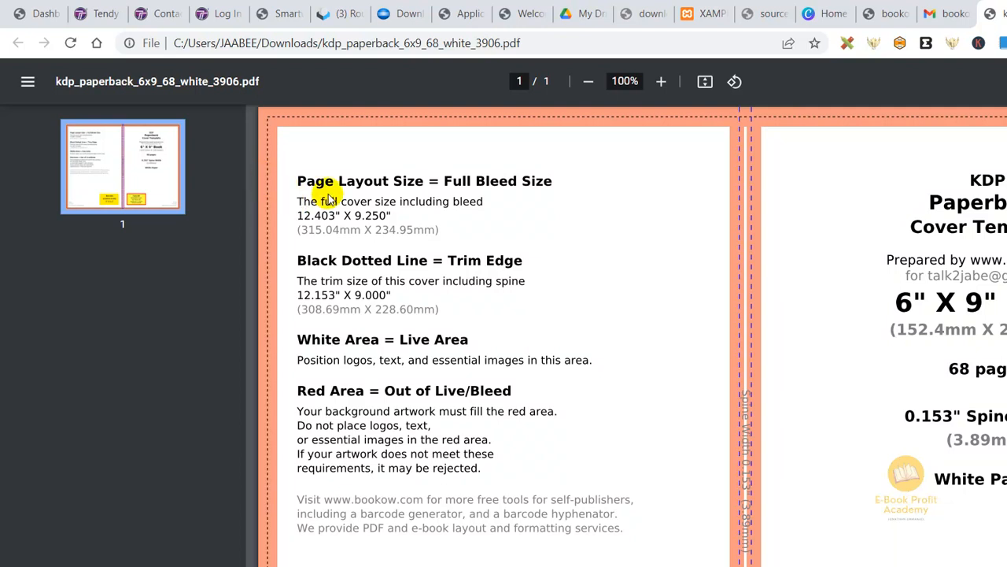
- Launch Microsoft Publisher and bring up the blank page choices for a new publication
{"action": "key", "text": "super"}
{"action": "type", "text": "pu"}
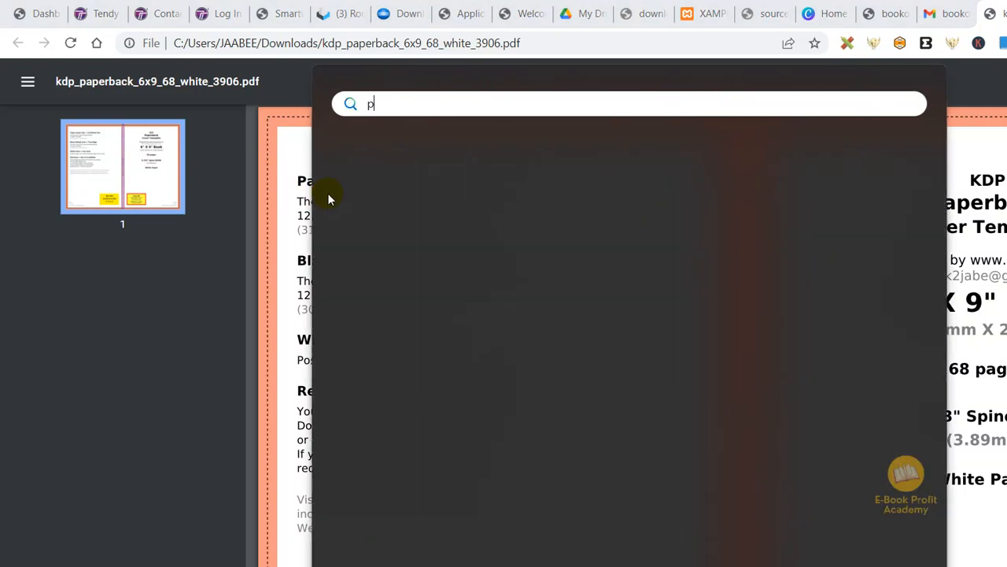
{"action": "type", "text": "bl"}
{"action": "key", "text": "Return"}
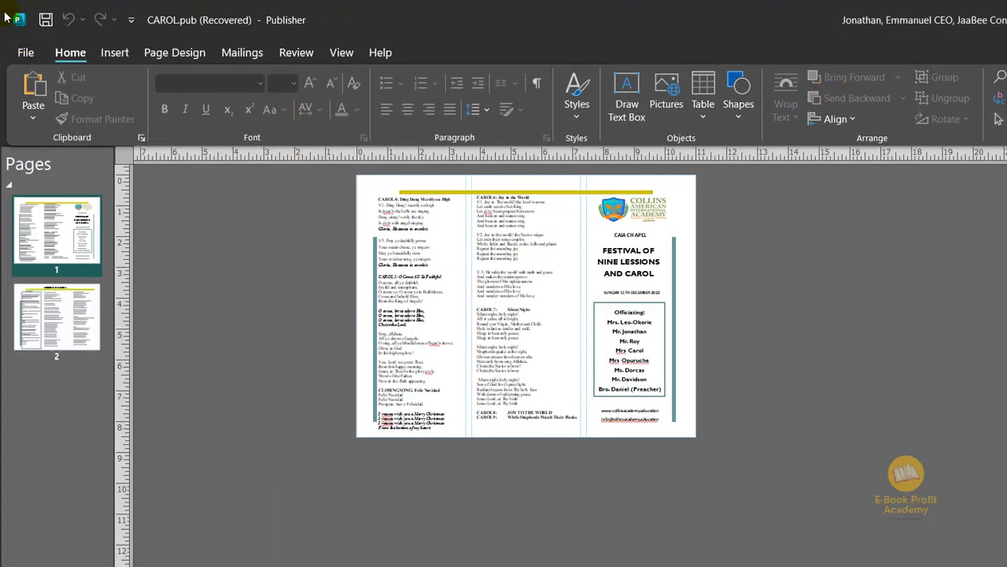
{"action": "left_click", "coordinate": [27, 50]}
{"action": "left_click", "coordinate": [44, 119]}
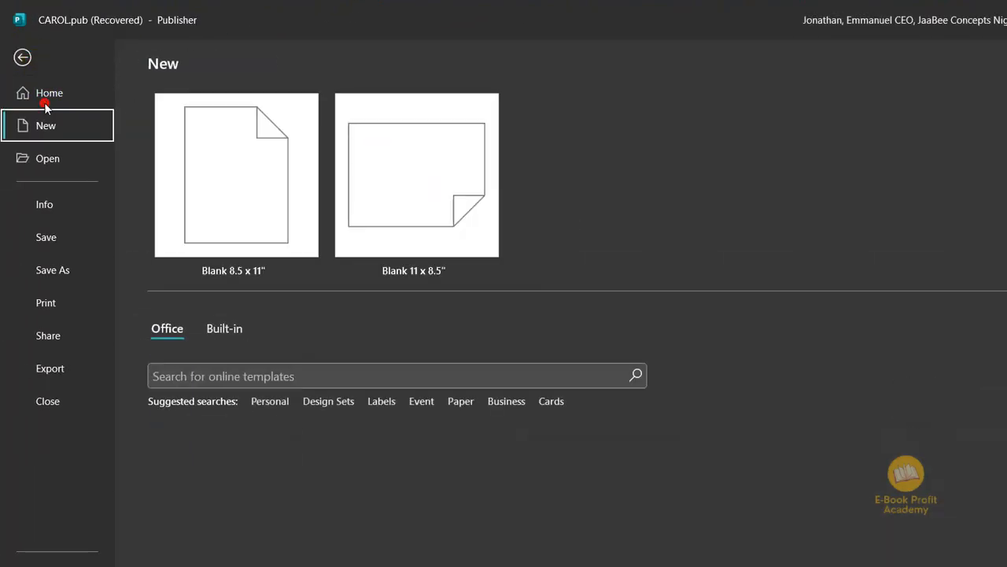
{"action": "scroll", "coordinate": [193, 189], "scroll_direction": "down", "scroll_amount": 2}
{"action": "scroll", "coordinate": [169, 285], "scroll_direction": "up", "scroll_amount": 2}
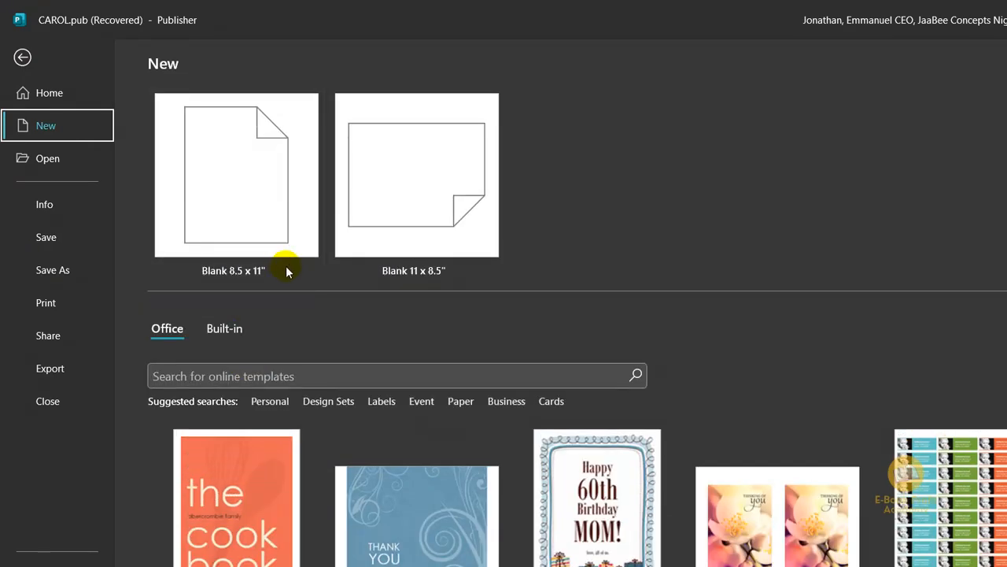
{"action": "left_click", "coordinate": [832, 556]}
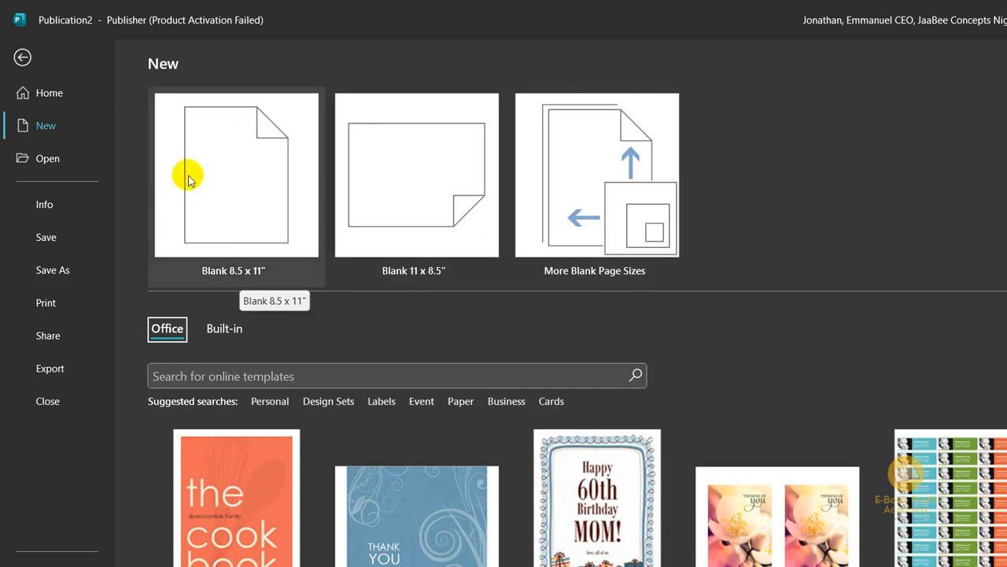
- Create a blank publication with a custom page size of 12.403" wide by 9.250" high and dismiss the activation wizard
{"action": "left_click", "coordinate": [465, 150]}
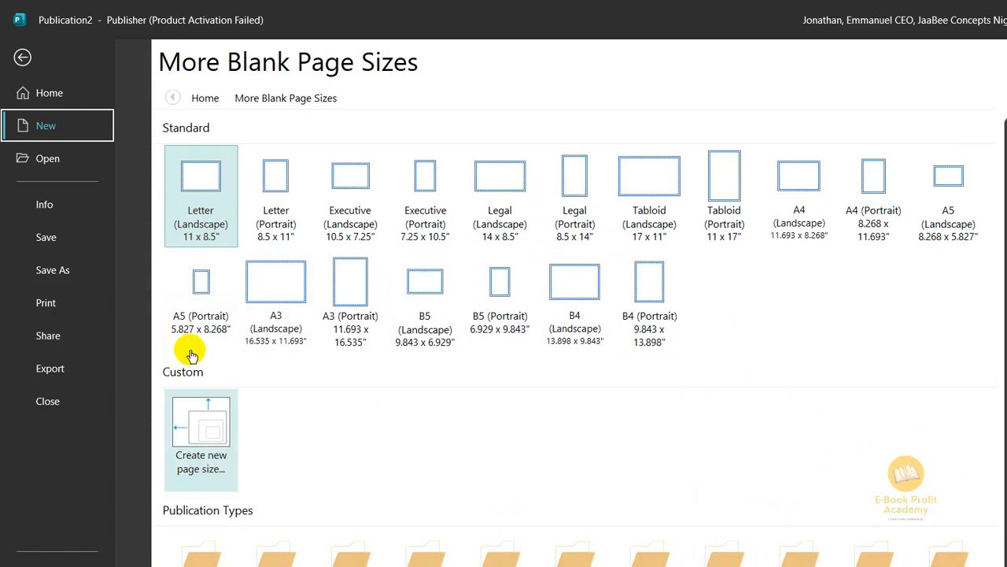
{"action": "left_click", "coordinate": [207, 440]}
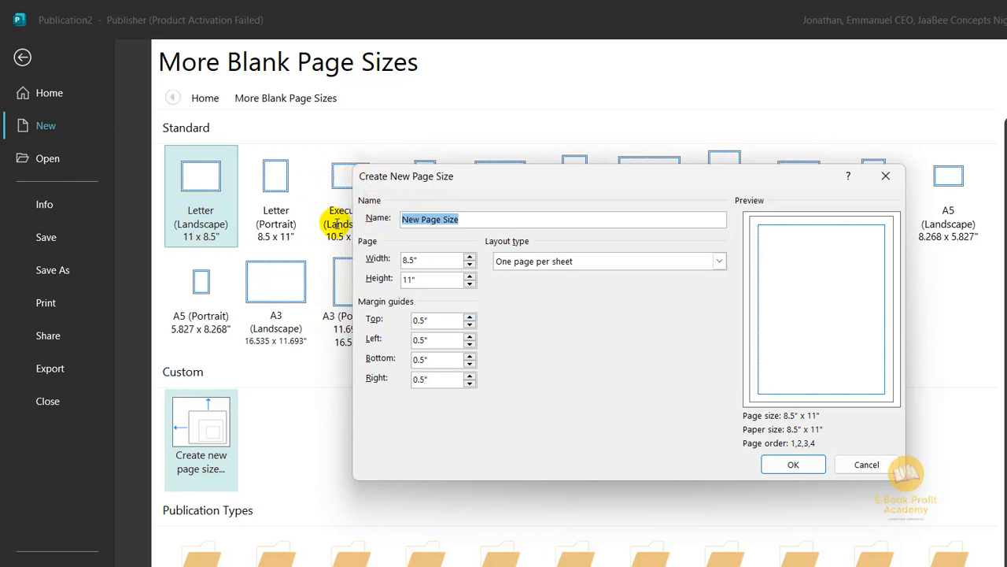
{"action": "left_click", "coordinate": [431, 261]}
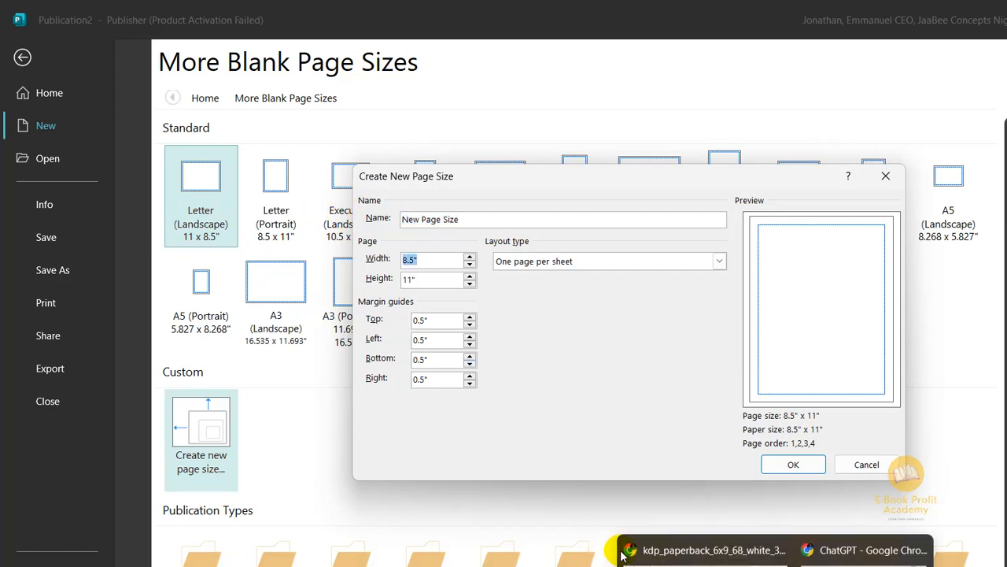
{"action": "left_click", "coordinate": [624, 552]}
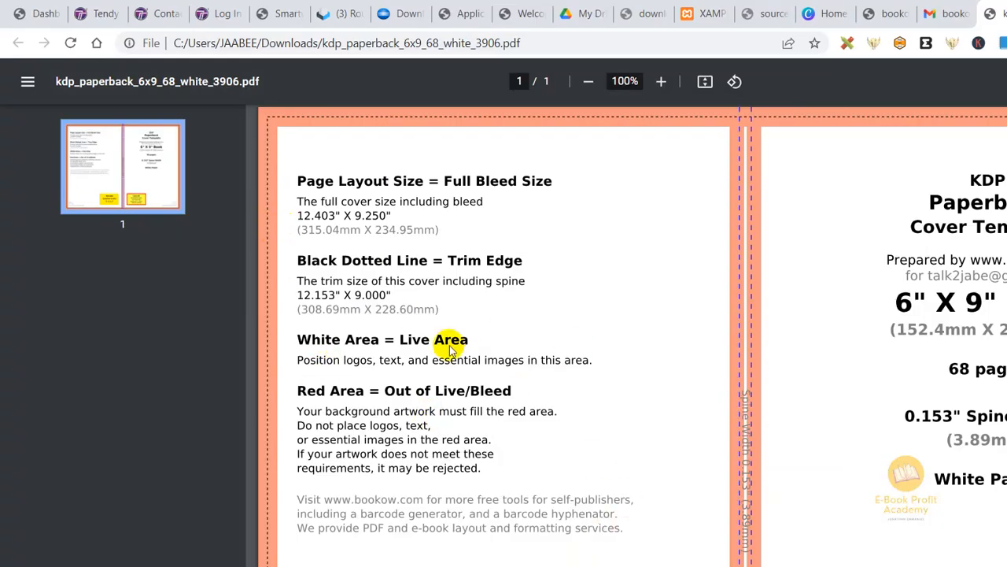
{"action": "key", "text": "alt+Tab"}
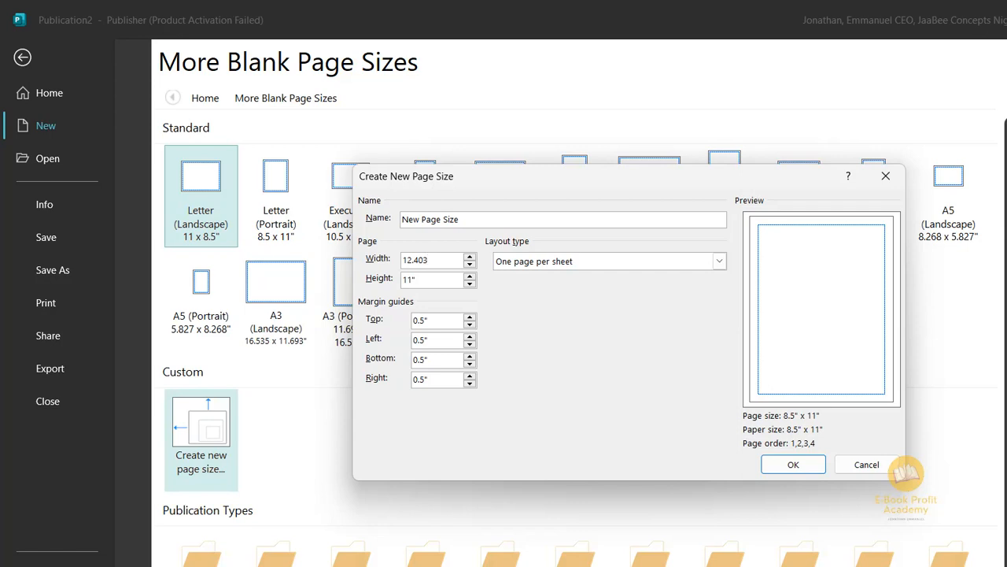
{"action": "key", "text": "Tab"}
{"action": "type", "text": "11"}
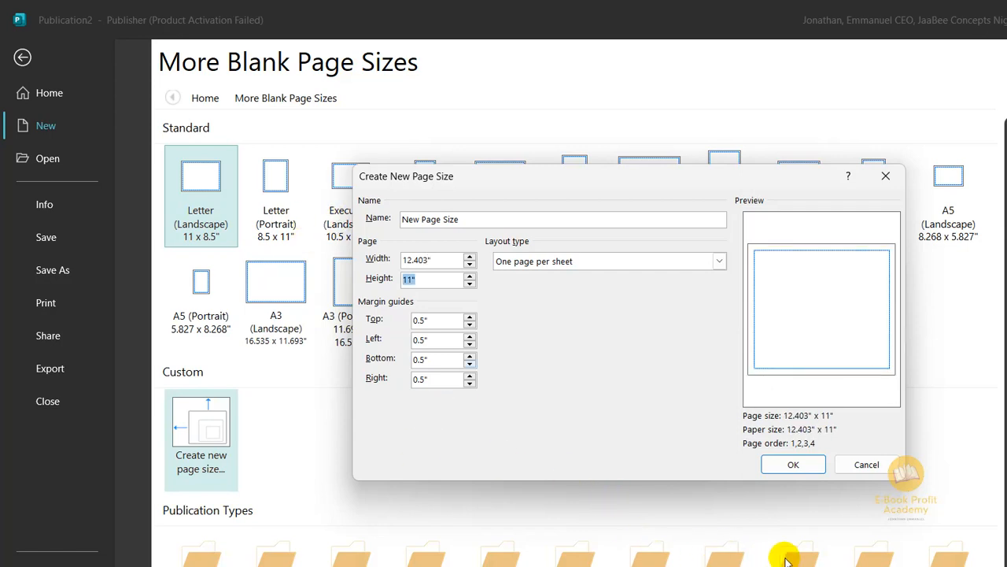
{"action": "left_click", "coordinate": [623, 550]}
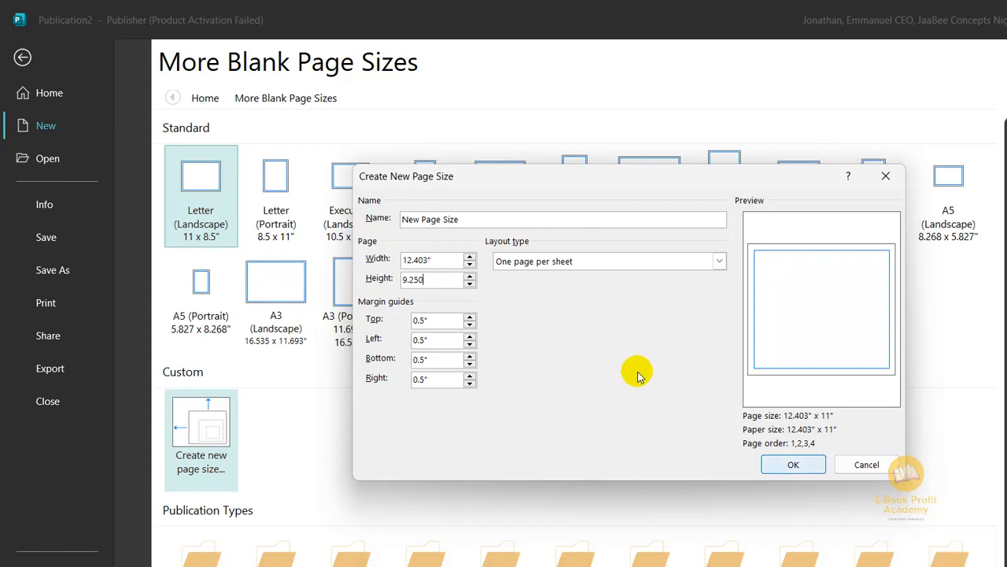
{"action": "key", "text": "Return"}
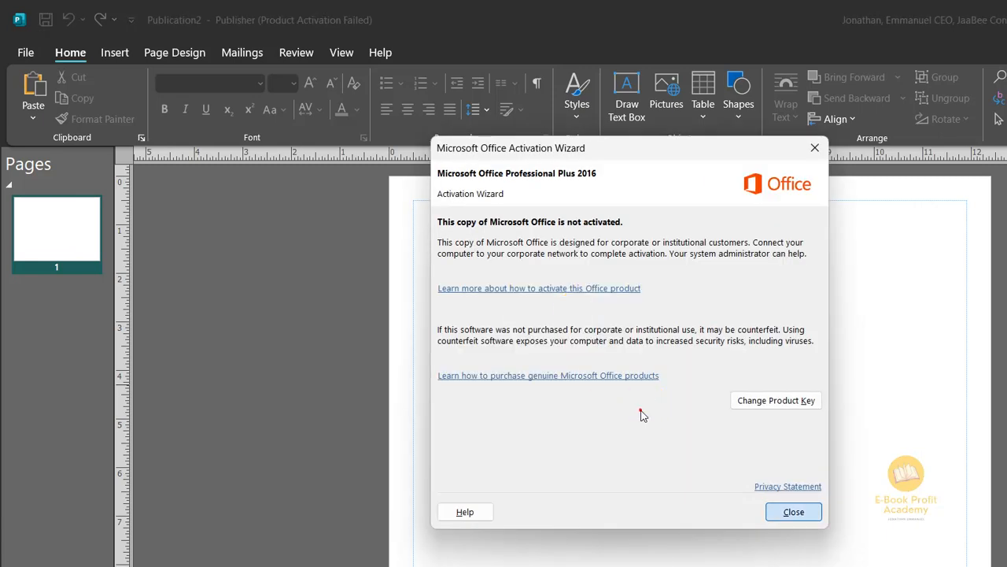
{"action": "left_click", "coordinate": [640, 414]}
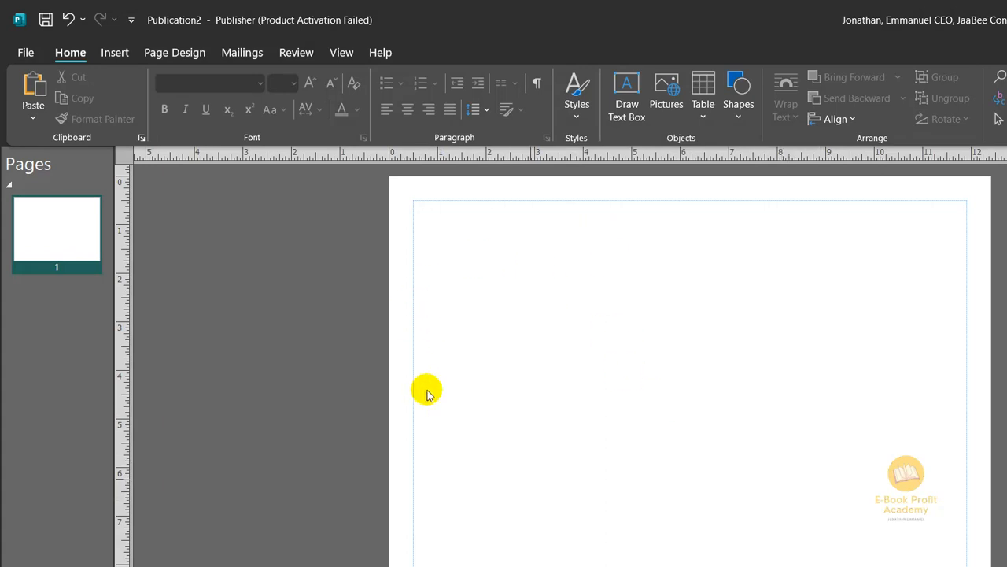
- Place The Ultimate Real Estate Appraisal Guide (1).jpg from the Downloads folder on the right half of the publication page
{"action": "left_click", "coordinate": [478, 552]}
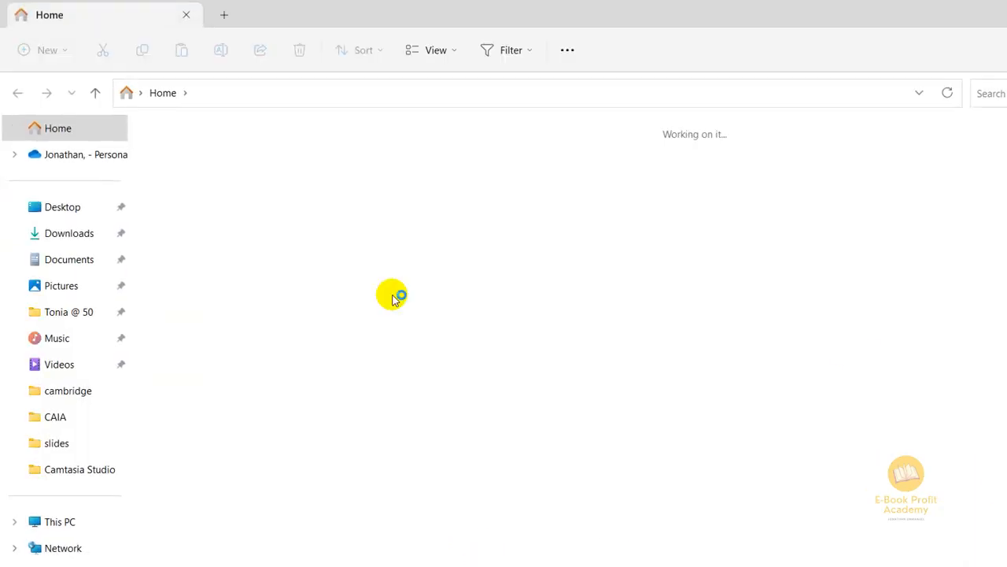
{"action": "left_click", "coordinate": [69, 233]}
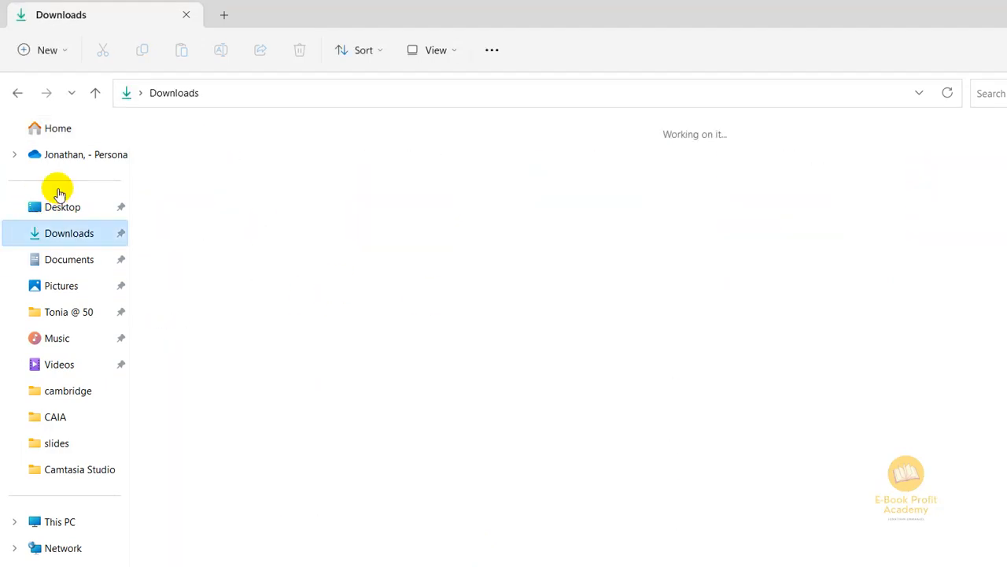
{"action": "left_click", "coordinate": [185, 335]}
{"action": "left_click_drag", "start_coordinate": [185, 334], "coordinate": [788, 461]}
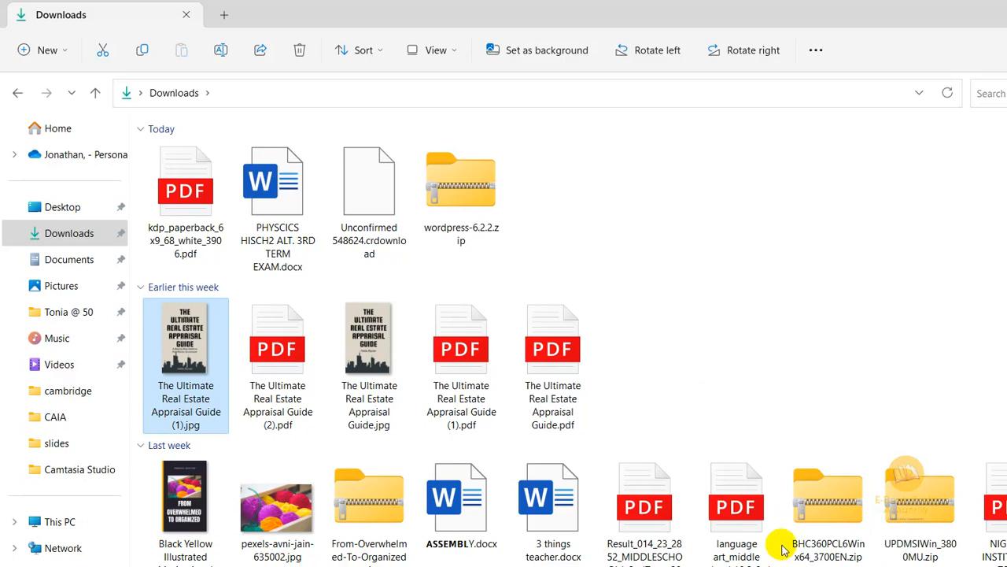
{"action": "left_click_drag", "start_coordinate": [846, 489], "coordinate": [703, 314]}
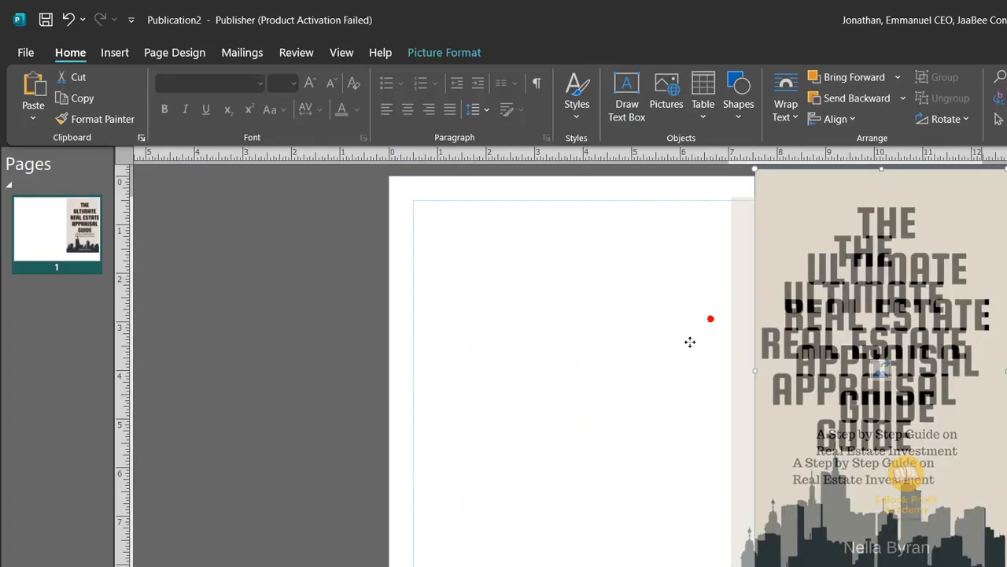
{"action": "left_click", "coordinate": [497, 283]}
- Insert a second copy of The Ultimate Real Estate Appraisal Guide (1).jpg from Downloads and delete the duplicate
{"action": "left_click", "coordinate": [98, 52]}
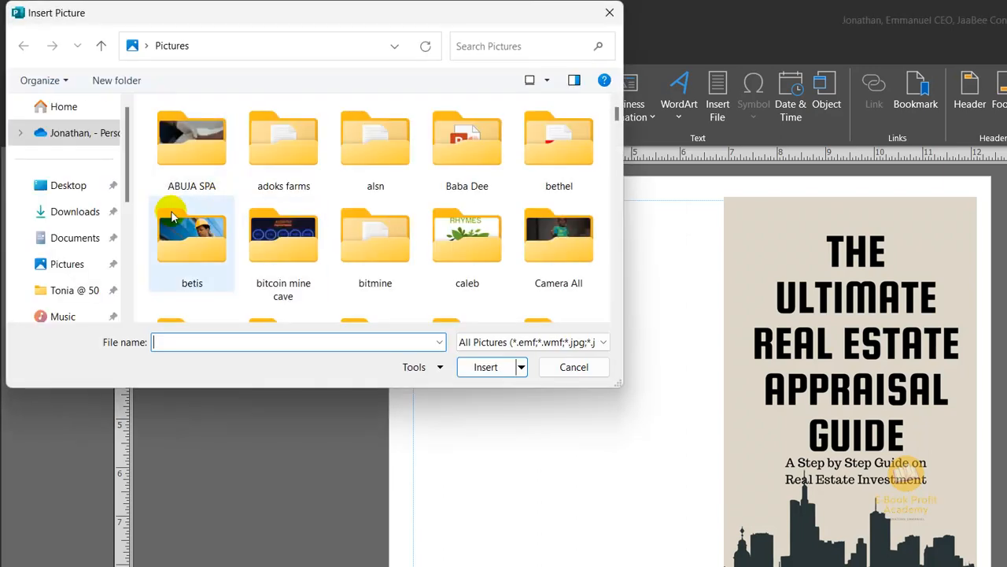
{"action": "left_click", "coordinate": [61, 191]}
{"action": "left_click", "coordinate": [71, 211]}
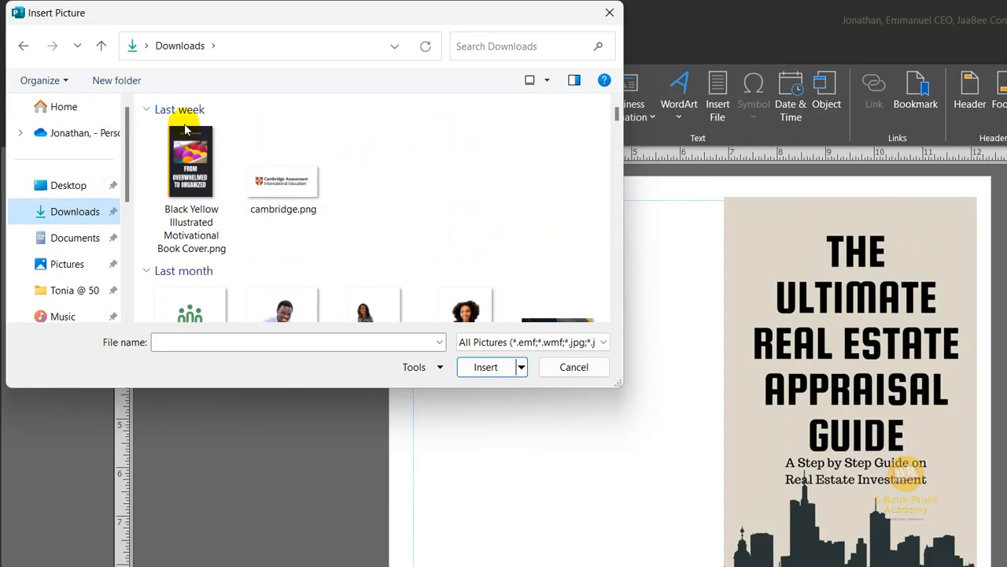
{"action": "left_click", "coordinate": [192, 160]}
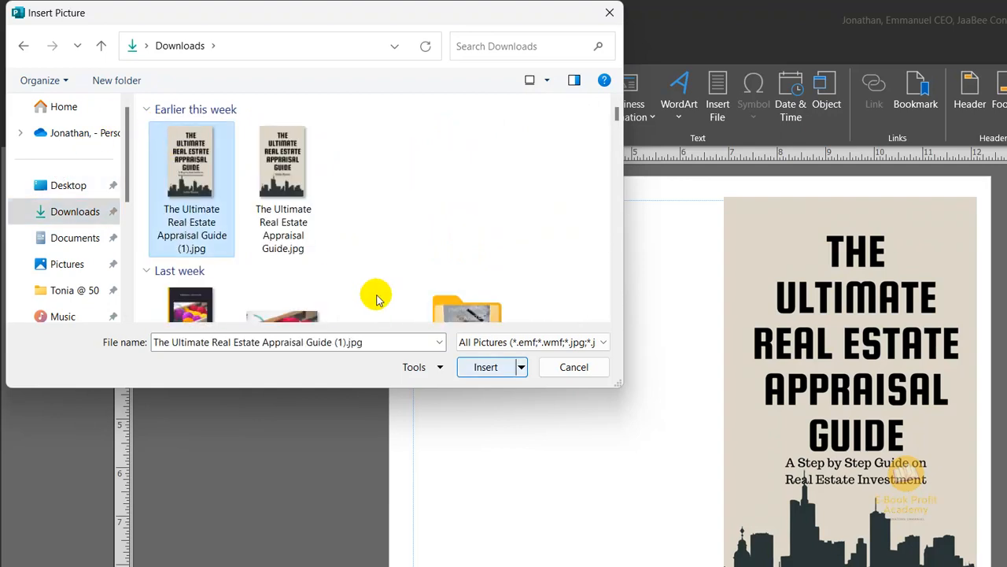
{"action": "left_click", "coordinate": [480, 368]}
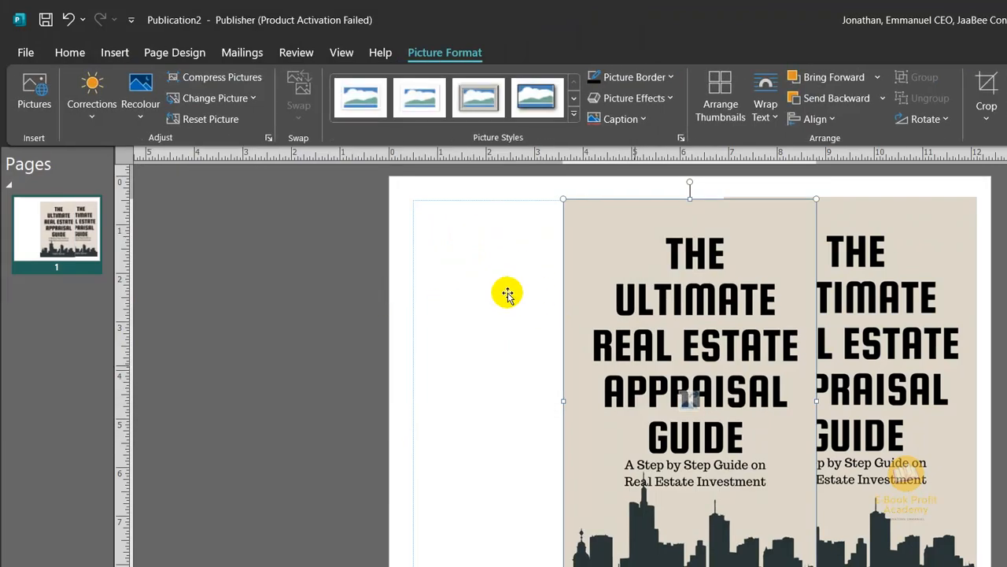
{"action": "key", "text": "Delete"}
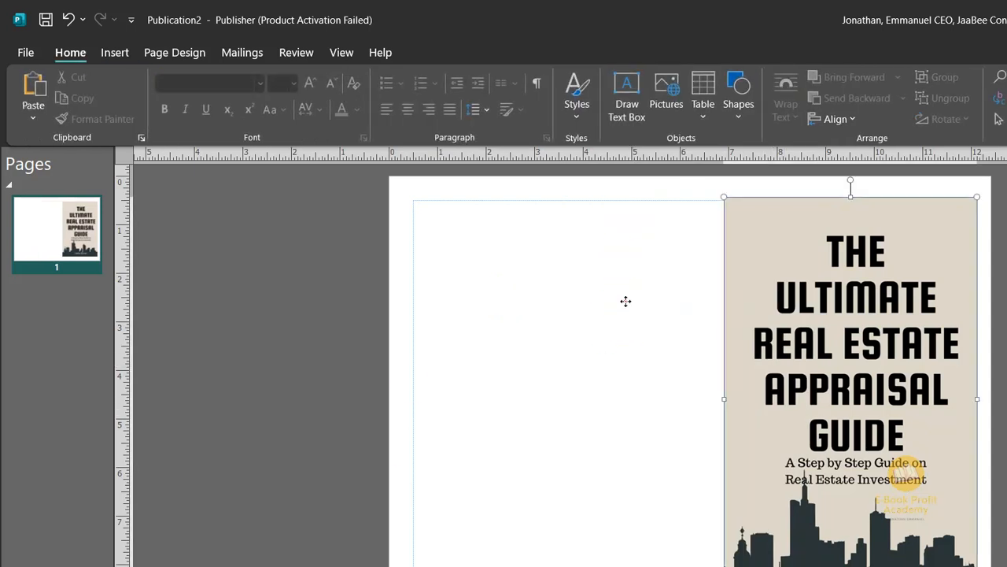
- Align the front cover picture with the page's upper and right margin guides and deselect it
{"action": "key", "text": "ctrl+z"}
{"action": "left_click_drag", "start_coordinate": [618, 303], "coordinate": [618, 305]}
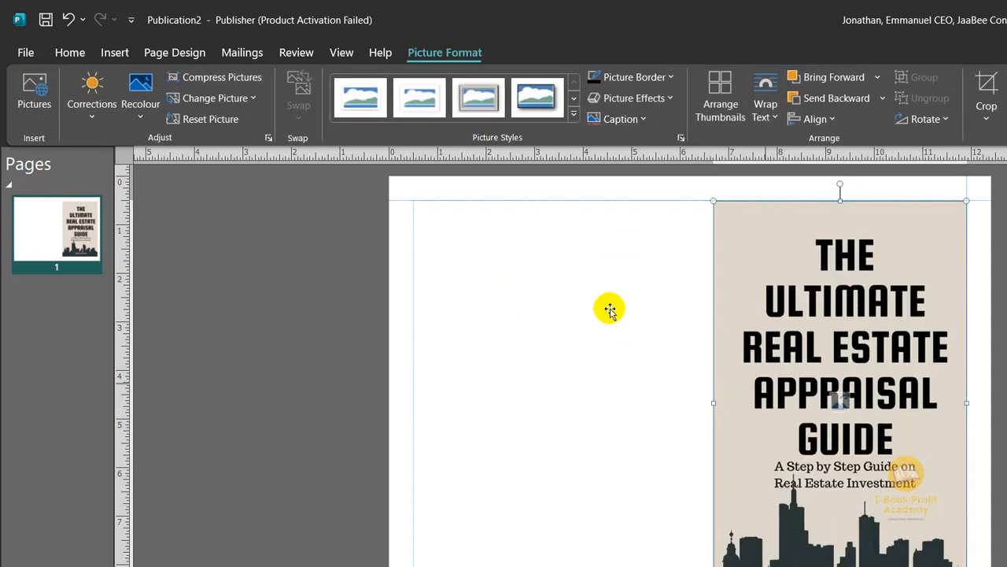
{"action": "left_click", "coordinate": [439, 275]}
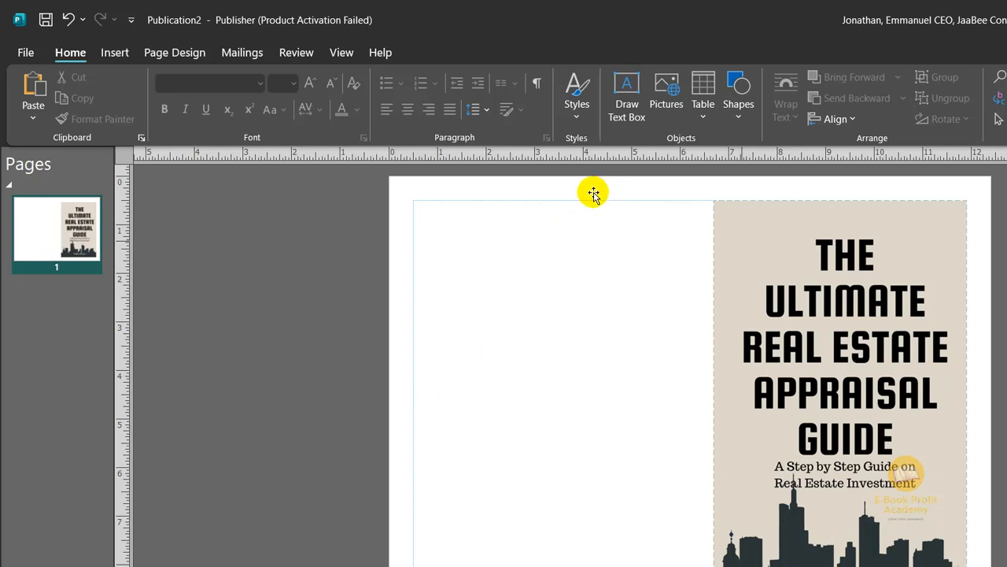
- Switch to Chrome and open pexels.com in a new browser tab
{"action": "mouse_move", "coordinate": [616, 548]}
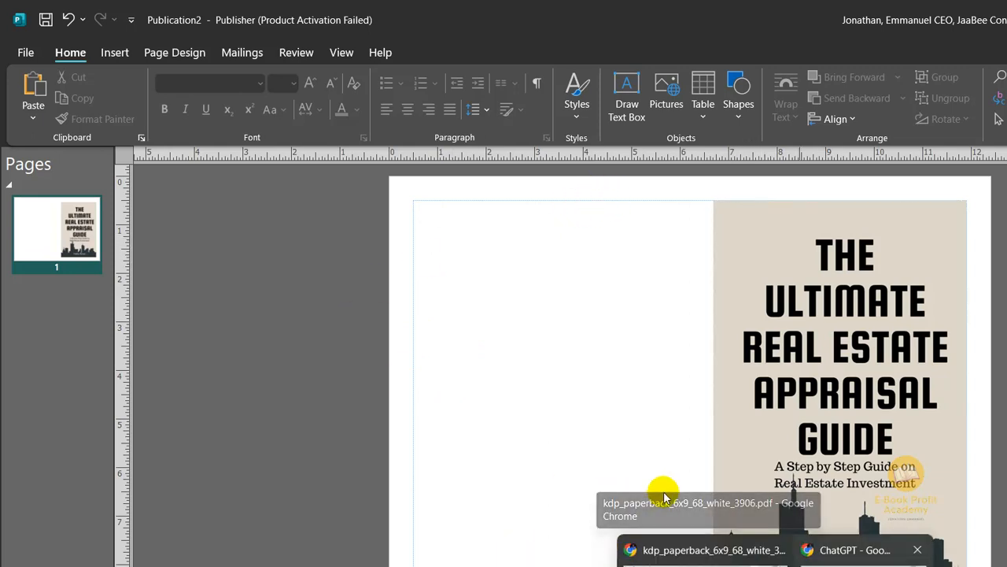
{"action": "left_click", "coordinate": [650, 556]}
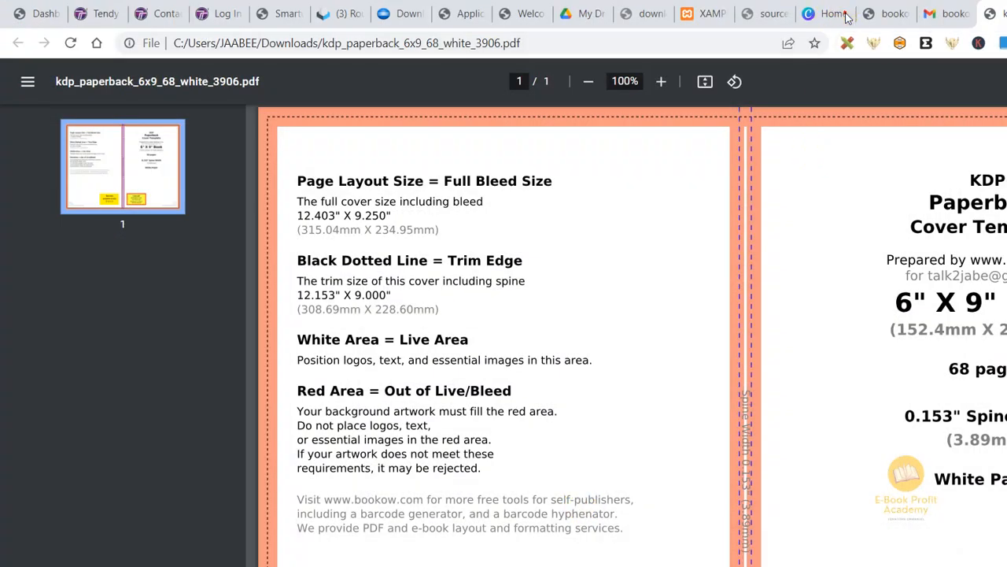
{"action": "key", "text": "ctrl+t"}
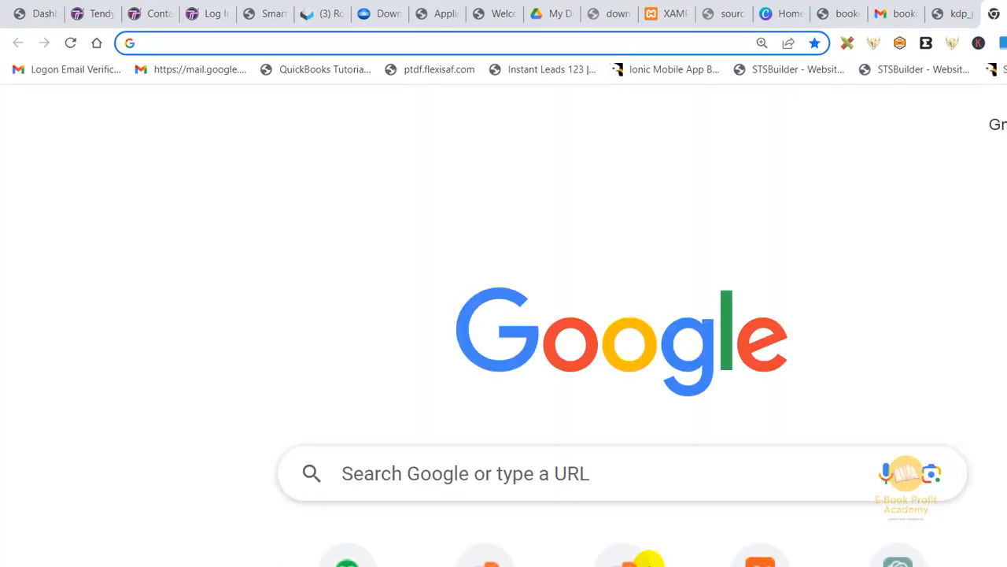
{"action": "type", "text": "pex"}
{"action": "key", "text": "Return"}
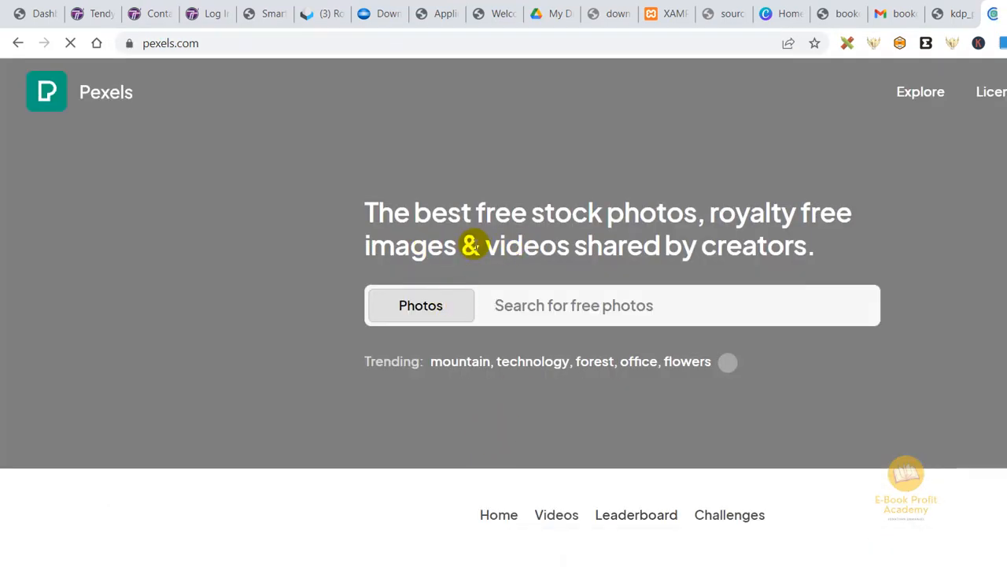
- Search Pexels photos for "real estate"
{"action": "type", "text": "real e"}
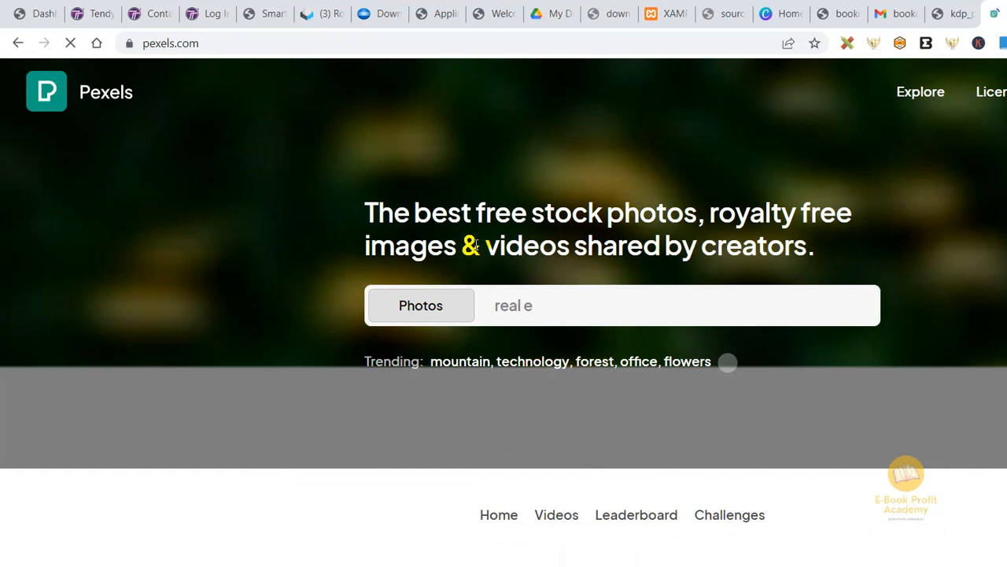
{"action": "type", "text": "state"}
{"action": "key", "text": "ctrl+a"}
{"action": "type", "text": "r"}
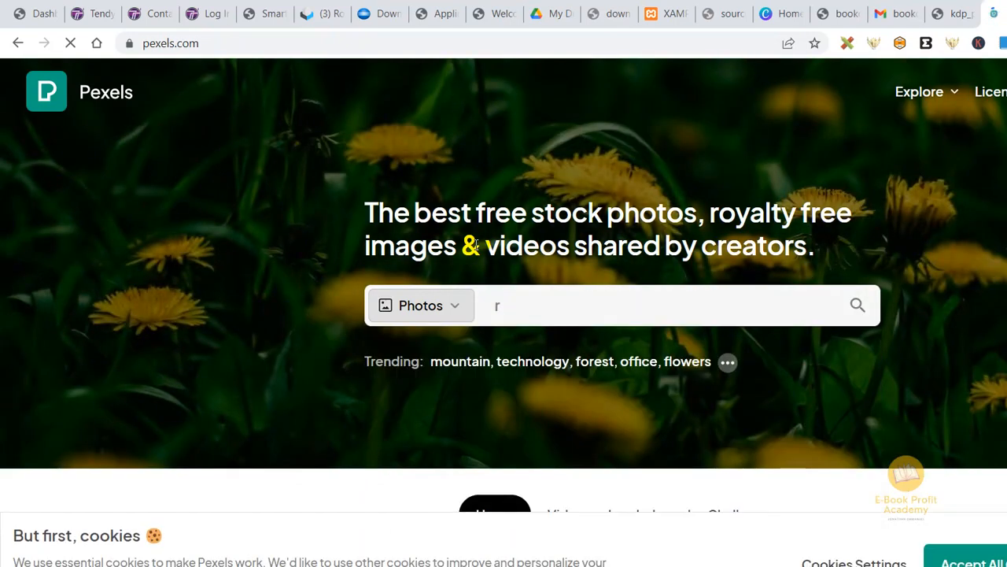
{"action": "type", "text": "eal e"}
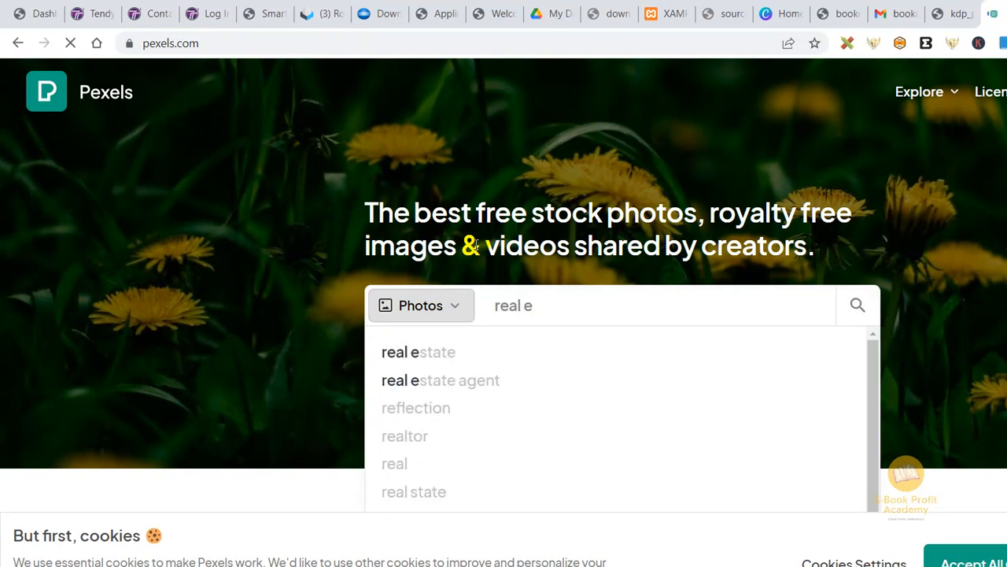
{"action": "key", "text": "Down"}
{"action": "key", "text": "Return"}
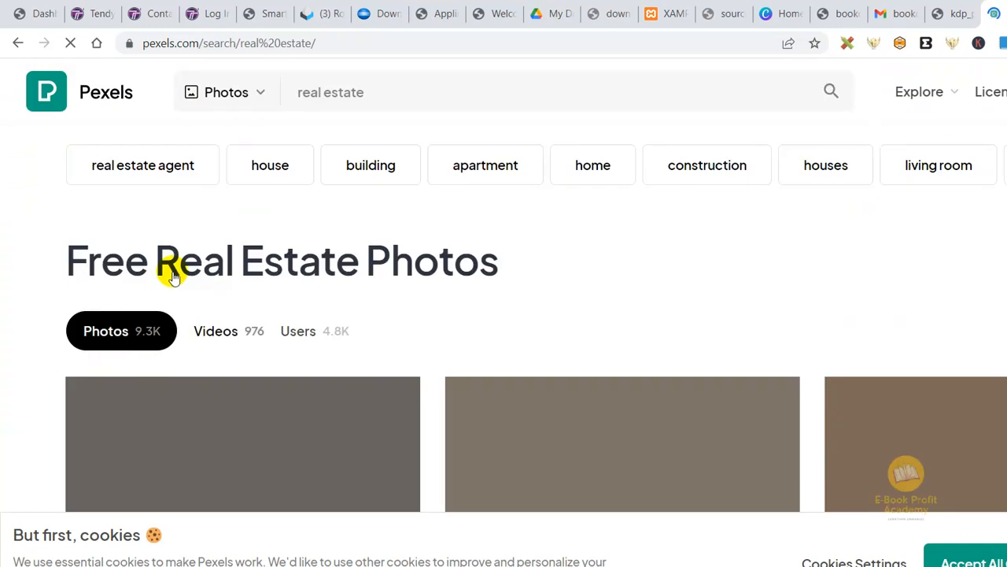
- Browse the real estate photo results for an image suited to the back cover
{"action": "scroll", "coordinate": [194, 265], "scroll_direction": "down", "scroll_amount": 6}
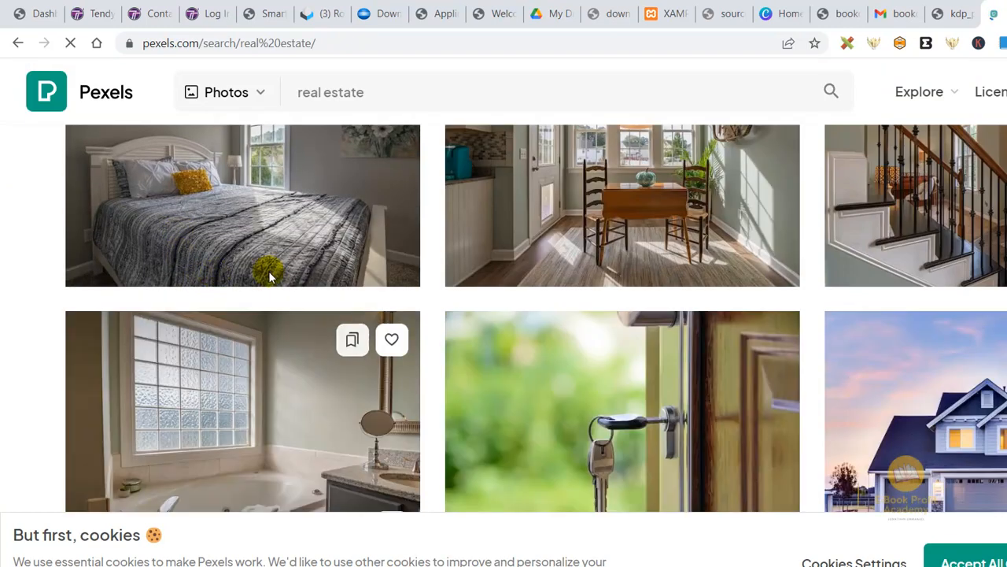
{"action": "scroll", "coordinate": [169, 271], "scroll_direction": "down", "scroll_amount": 7}
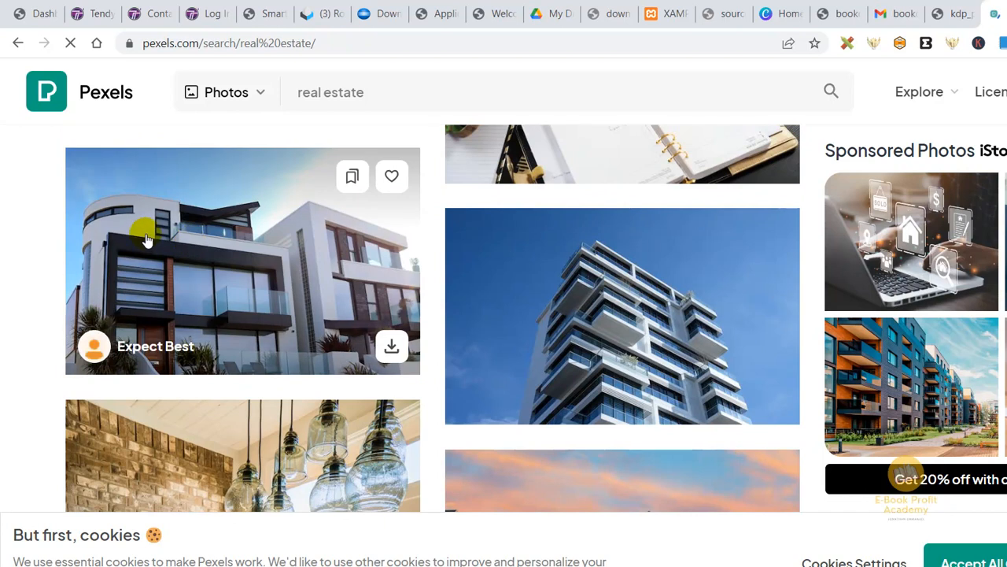
{"action": "scroll", "coordinate": [146, 240], "scroll_direction": "down", "scroll_amount": 6}
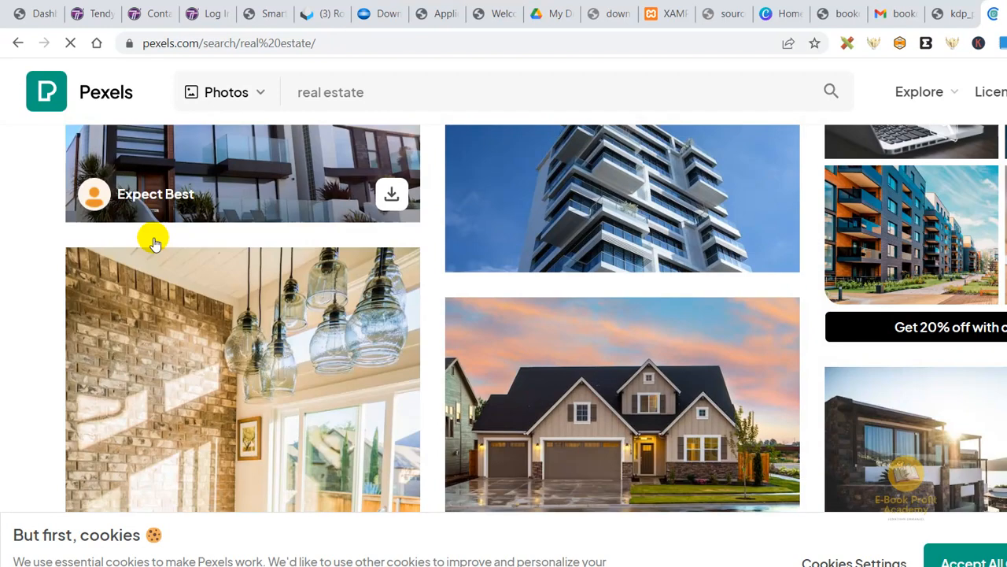
{"action": "scroll", "coordinate": [116, 258], "scroll_direction": "down", "scroll_amount": 8}
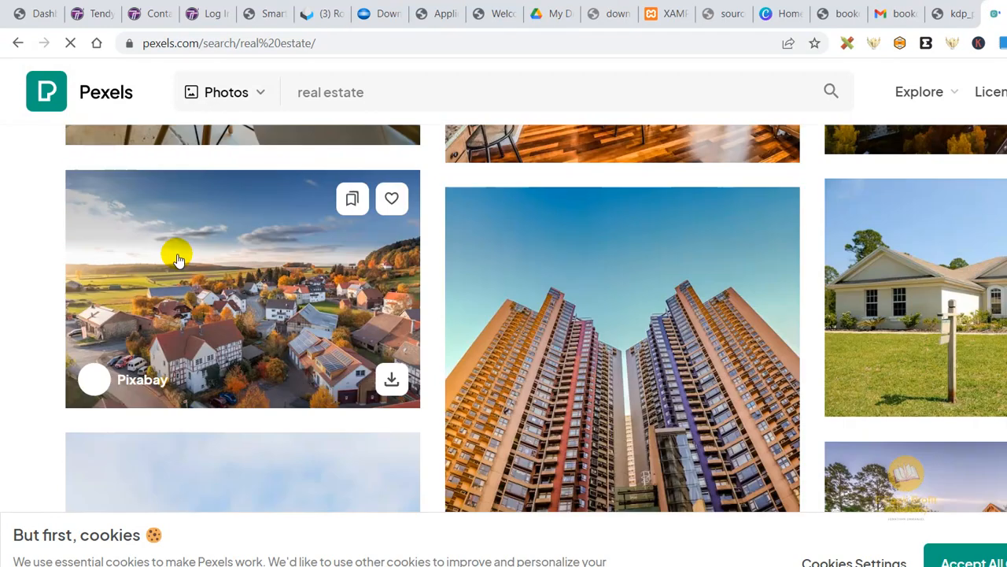
{"action": "scroll", "coordinate": [171, 245], "scroll_direction": "down", "scroll_amount": 9}
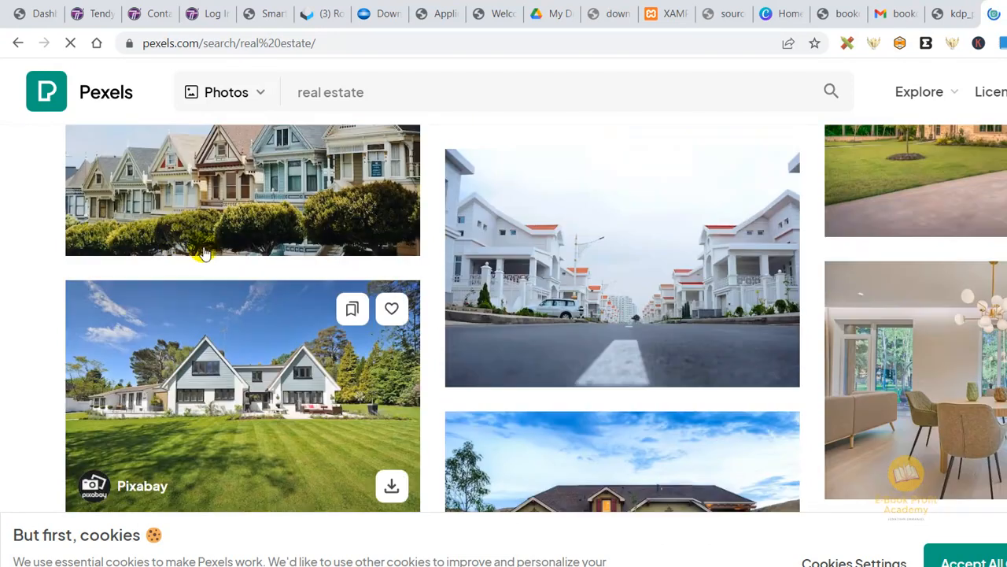
{"action": "scroll", "coordinate": [157, 245], "scroll_direction": "up", "scroll_amount": 3}
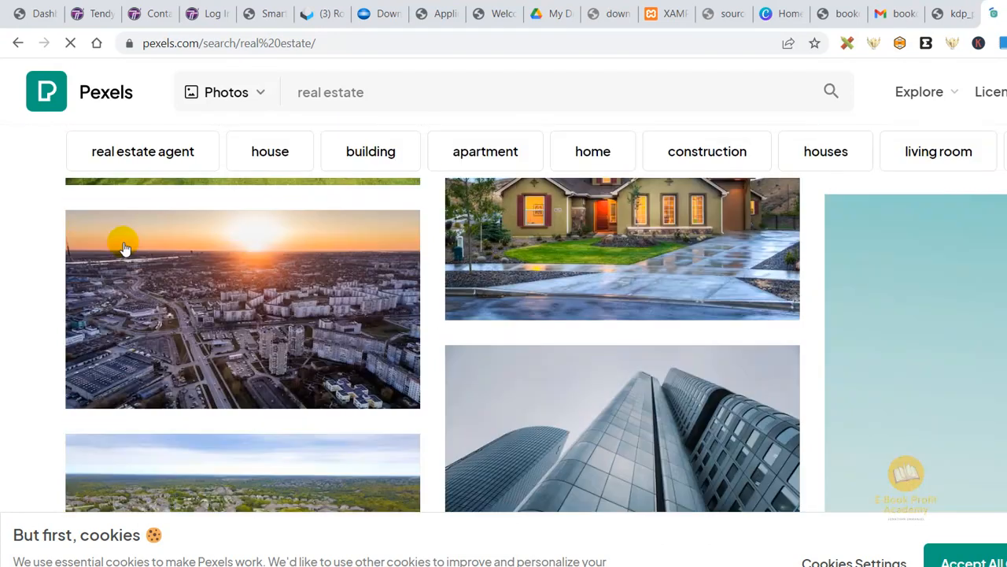
{"action": "scroll", "coordinate": [163, 249], "scroll_direction": "down", "scroll_amount": 4}
{"action": "scroll", "coordinate": [163, 247], "scroll_direction": "down", "scroll_amount": 9}
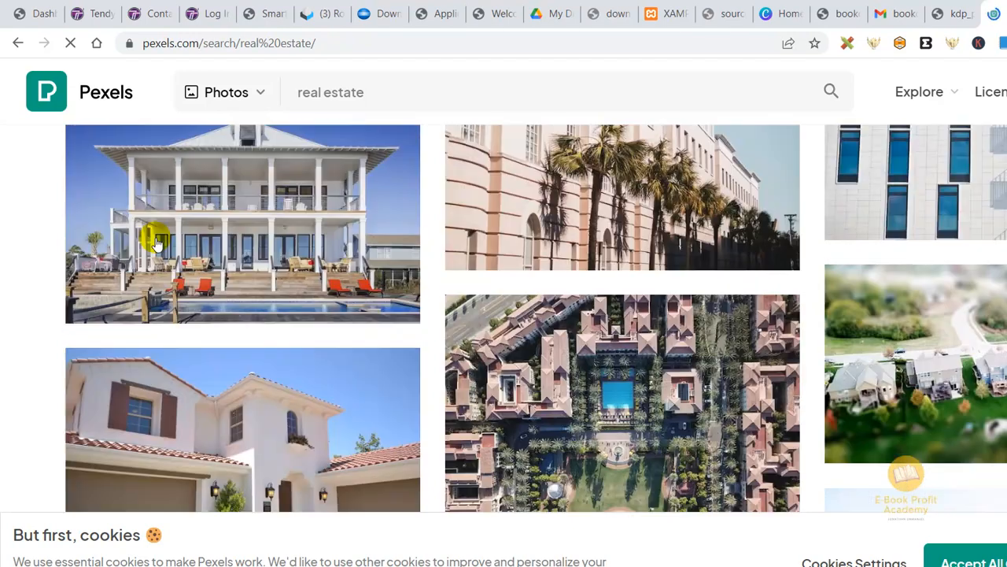
{"action": "scroll", "coordinate": [147, 259], "scroll_direction": "down", "scroll_amount": 6}
{"action": "scroll", "coordinate": [147, 253], "scroll_direction": "up", "scroll_amount": 2}
{"action": "scroll", "coordinate": [73, 247], "scroll_direction": "down", "scroll_amount": 6}
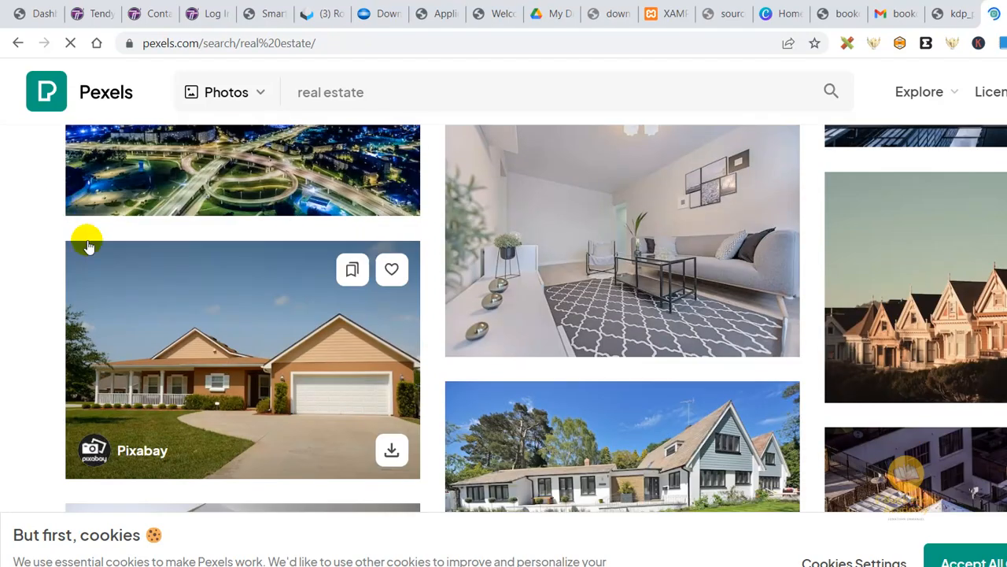
{"action": "scroll", "coordinate": [73, 211], "scroll_direction": "down", "scroll_amount": 8}
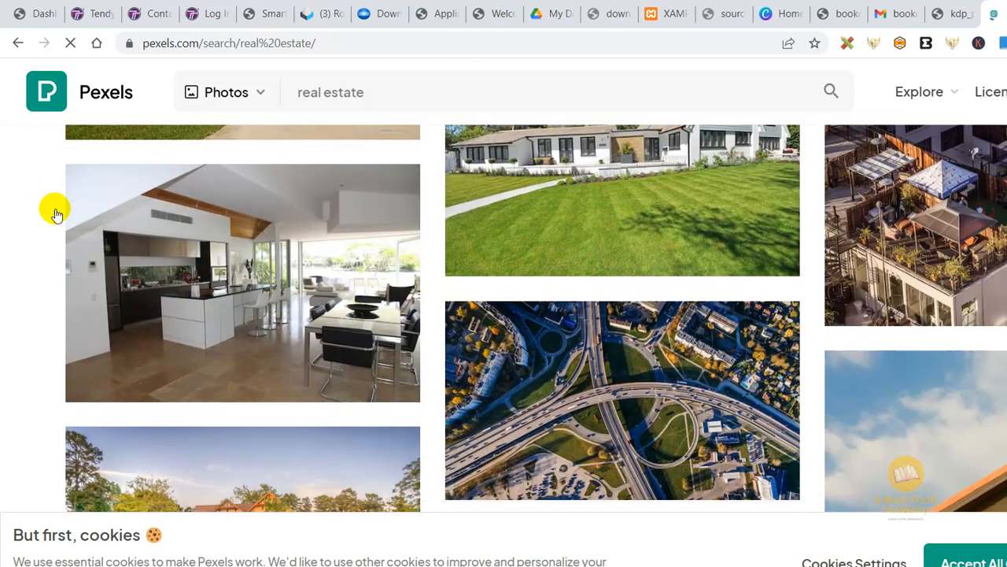
{"action": "scroll", "coordinate": [189, 240], "scroll_direction": "down", "scroll_amount": 10}
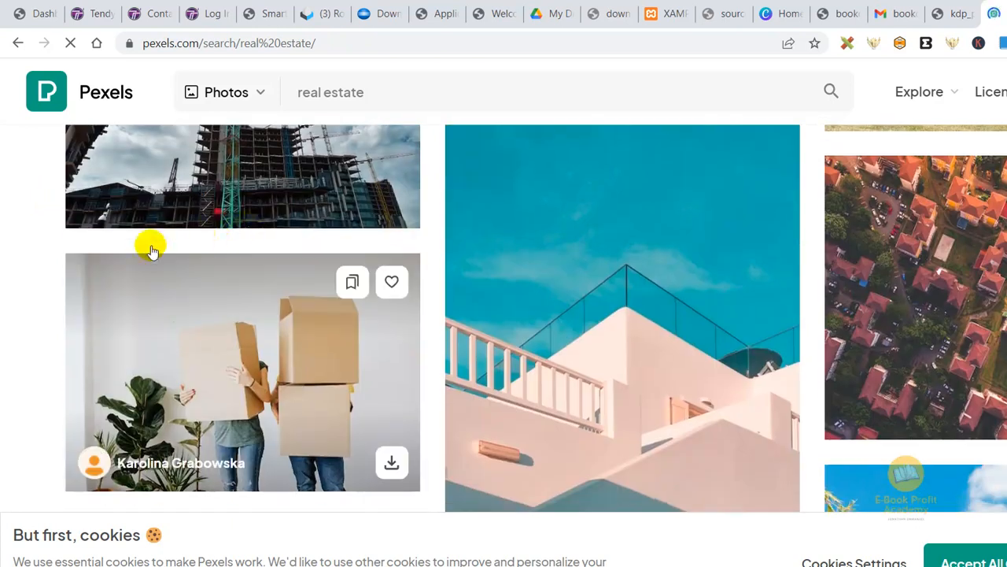
{"action": "scroll", "coordinate": [189, 246], "scroll_direction": "down", "scroll_amount": 8}
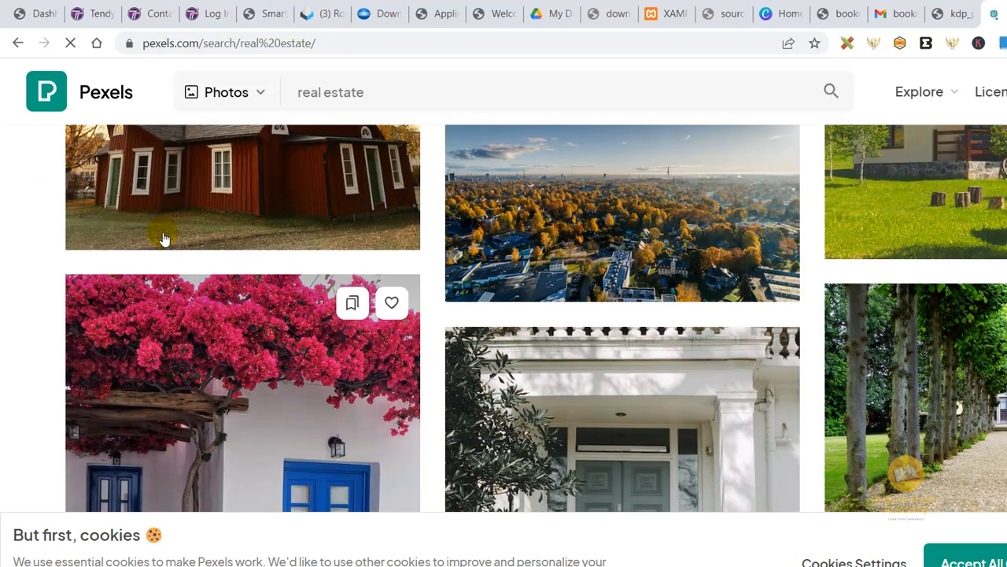
{"action": "scroll", "coordinate": [189, 240], "scroll_direction": "down", "scroll_amount": 4}
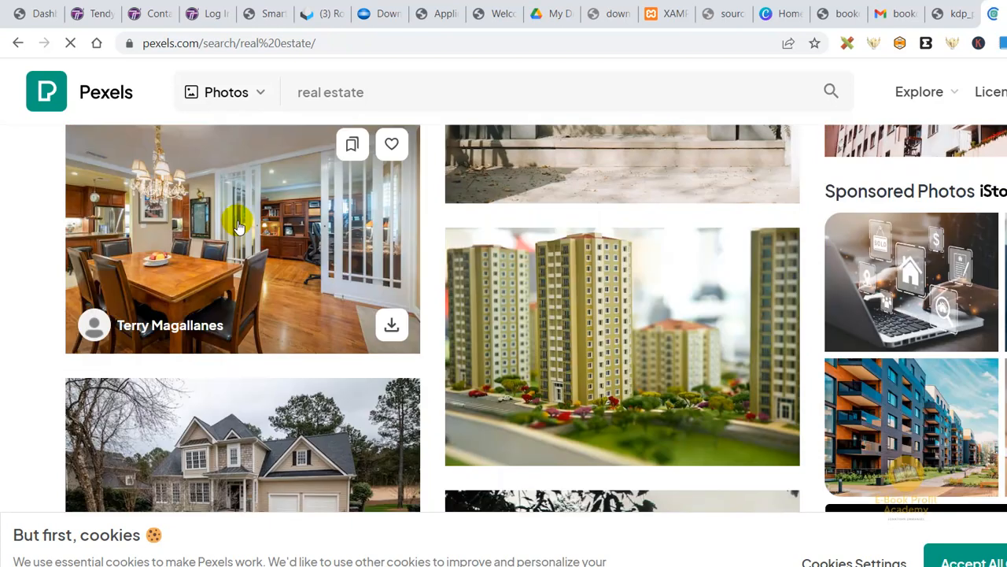
{"action": "scroll", "coordinate": [240, 229], "scroll_direction": "down", "scroll_amount": 6}
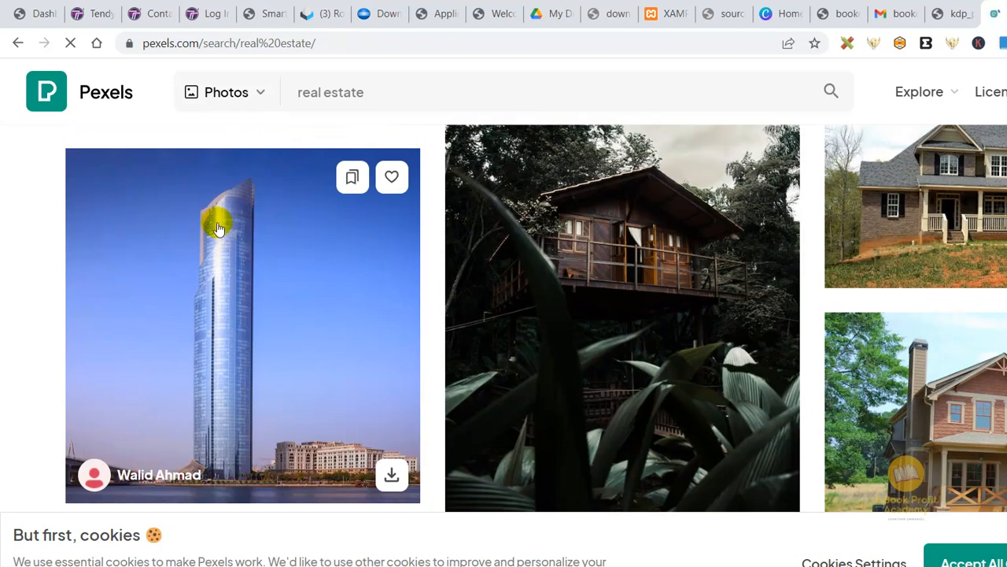
{"action": "scroll", "coordinate": [351, 246], "scroll_direction": "down", "scroll_amount": 6}
{"action": "scroll", "coordinate": [366, 252], "scroll_direction": "down", "scroll_amount": 2}
{"action": "scroll", "coordinate": [405, 260], "scroll_direction": "up", "scroll_amount": 1}
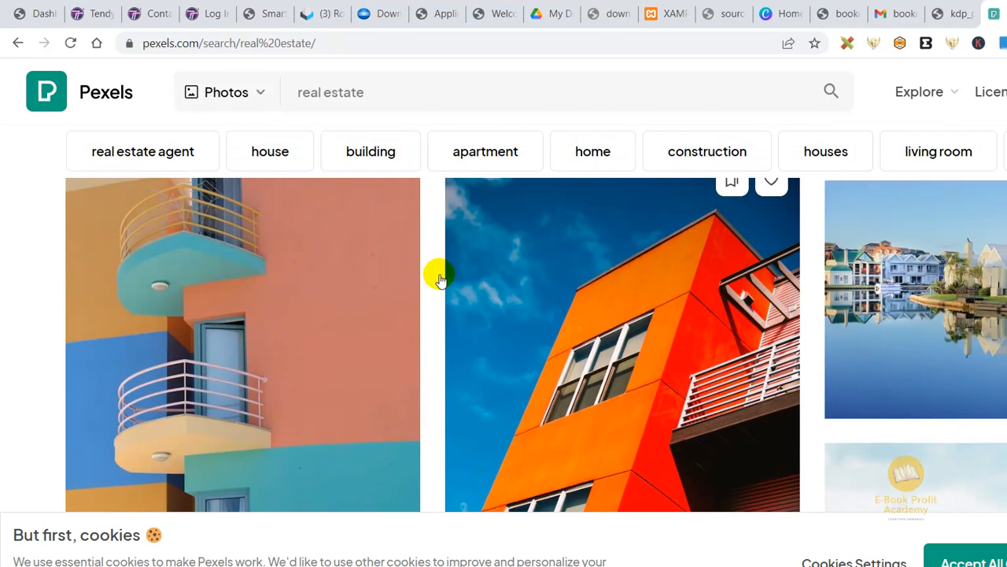
{"action": "scroll", "coordinate": [437, 271], "scroll_direction": "down", "scroll_amount": 1}
{"action": "scroll", "coordinate": [451, 267], "scroll_direction": "down", "scroll_amount": 5}
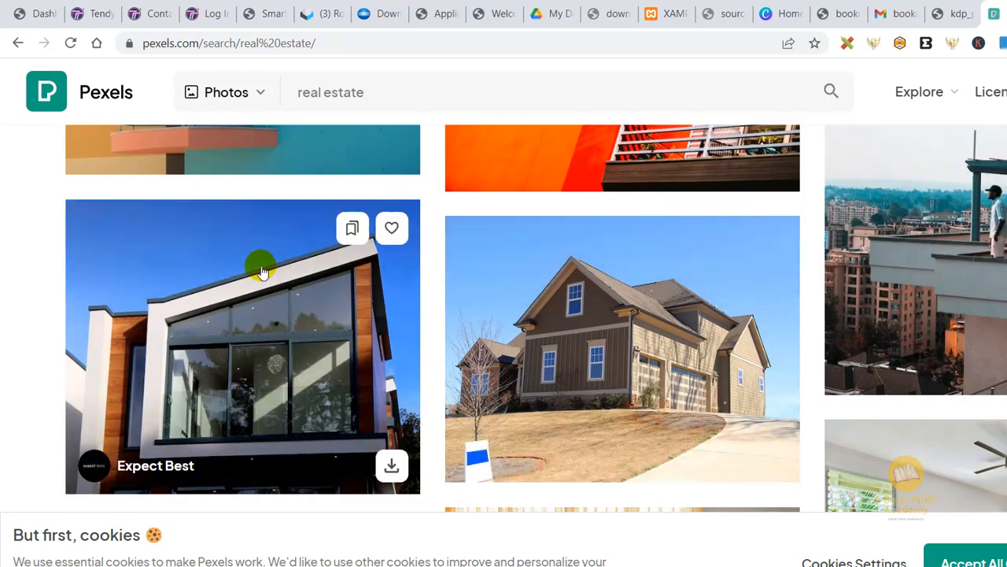
{"action": "scroll", "coordinate": [276, 268], "scroll_direction": "down", "scroll_amount": 5}
{"action": "scroll", "coordinate": [294, 252], "scroll_direction": "down", "scroll_amount": 4}
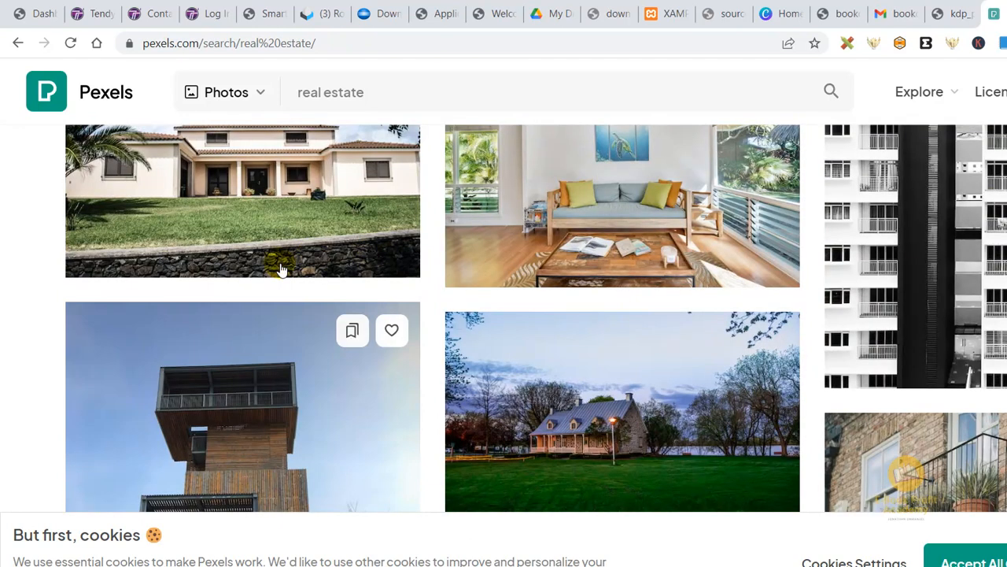
{"action": "scroll", "coordinate": [275, 269], "scroll_direction": "down", "scroll_amount": 2}
{"action": "scroll", "coordinate": [235, 288], "scroll_direction": "down", "scroll_amount": 3}
{"action": "scroll", "coordinate": [243, 265], "scroll_direction": "down", "scroll_amount": 6}
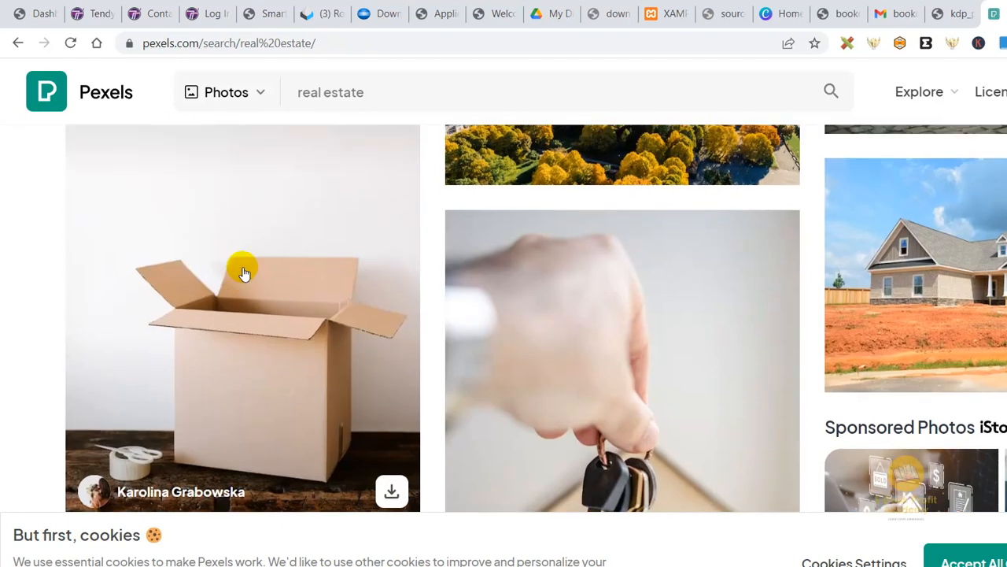
{"action": "scroll", "coordinate": [275, 267], "scroll_direction": "down", "scroll_amount": 1}
{"action": "scroll", "coordinate": [278, 265], "scroll_direction": "down", "scroll_amount": 5}
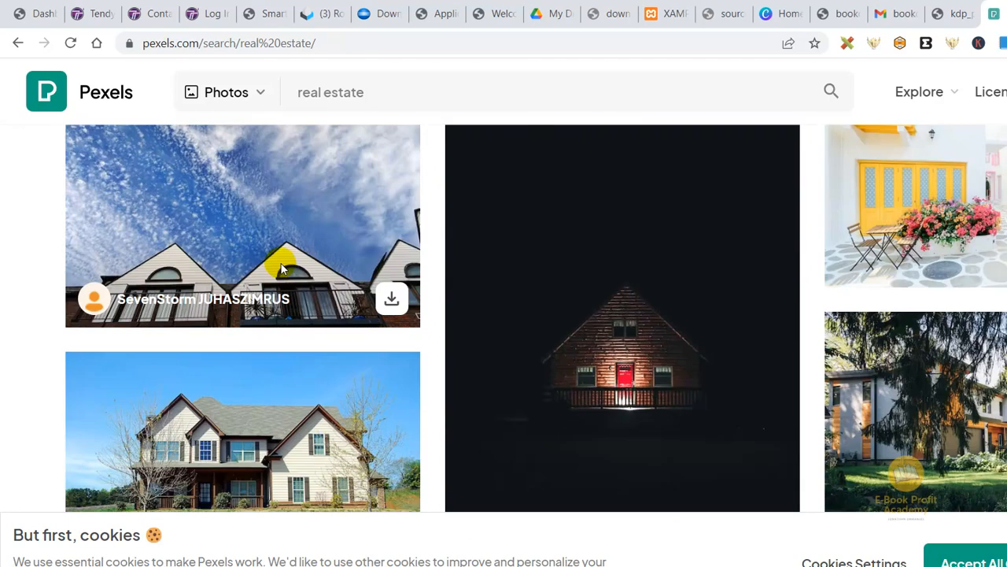
{"action": "scroll", "coordinate": [334, 267], "scroll_direction": "up", "scroll_amount": 12}
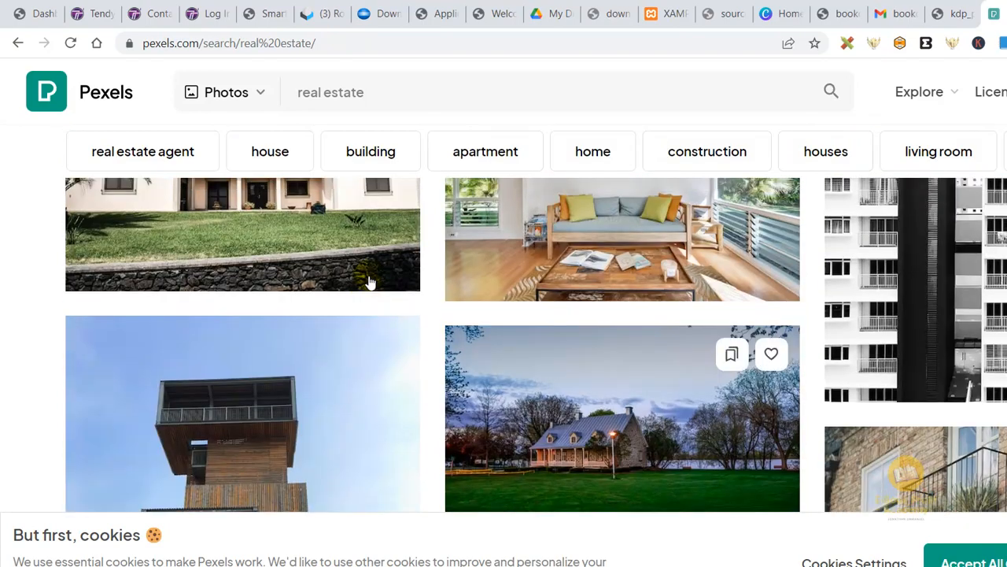
{"action": "scroll", "coordinate": [373, 282], "scroll_direction": "up", "scroll_amount": 5}
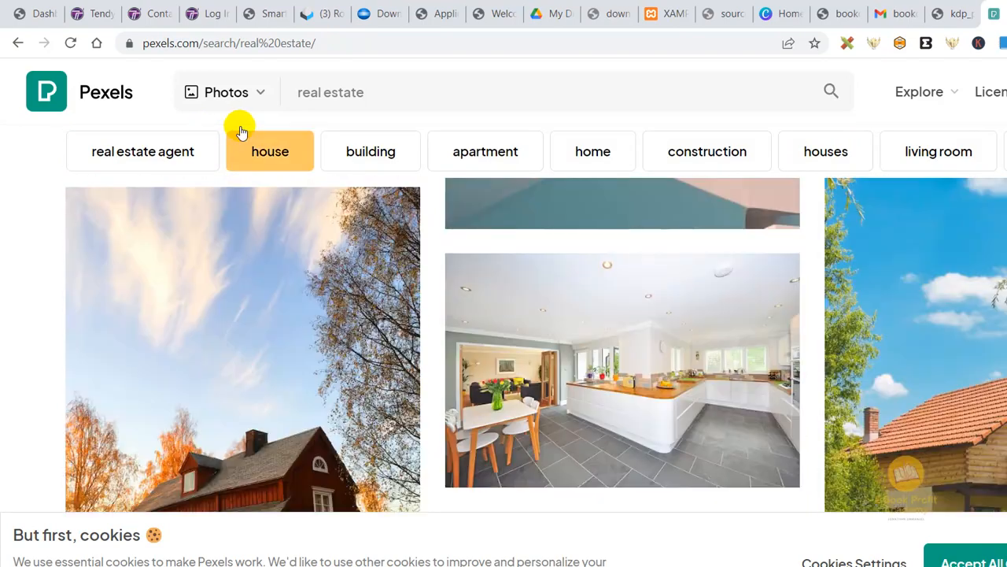
- Change the photo search to the related term "building" and look through the results for a city building photo
{"action": "left_click", "coordinate": [310, 128]}
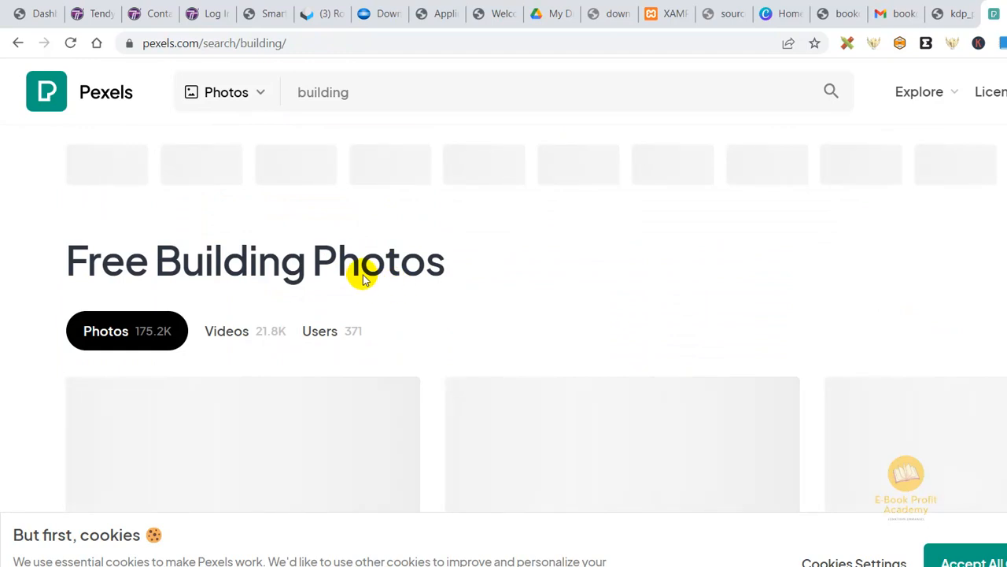
{"action": "scroll", "coordinate": [432, 331], "scroll_direction": "down", "scroll_amount": 3}
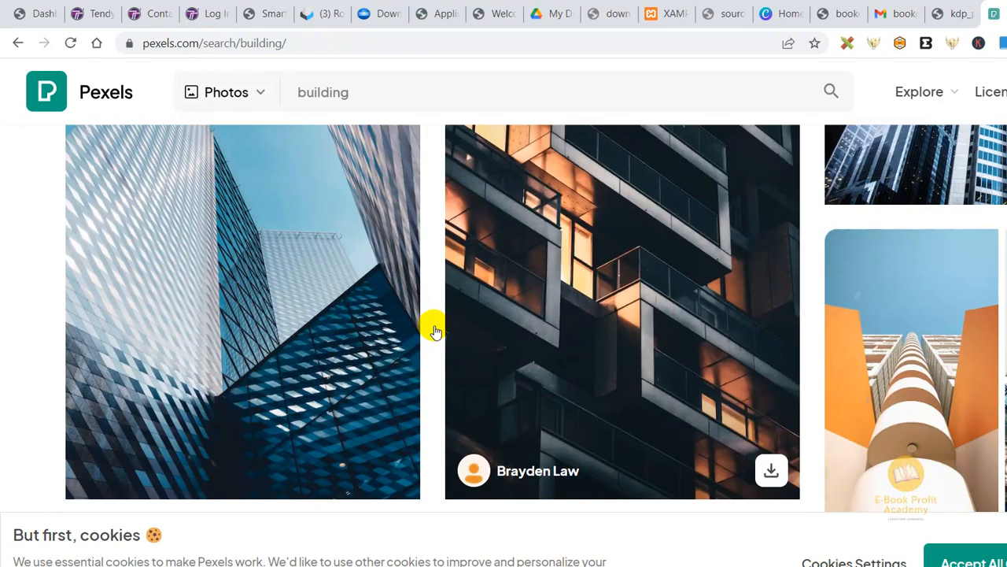
{"action": "scroll", "coordinate": [387, 275], "scroll_direction": "down", "scroll_amount": 2}
{"action": "scroll", "coordinate": [476, 281], "scroll_direction": "up", "scroll_amount": 2}
{"action": "scroll", "coordinate": [250, 267], "scroll_direction": "up", "scroll_amount": 1}
{"action": "scroll", "coordinate": [232, 272], "scroll_direction": "up", "scroll_amount": 1}
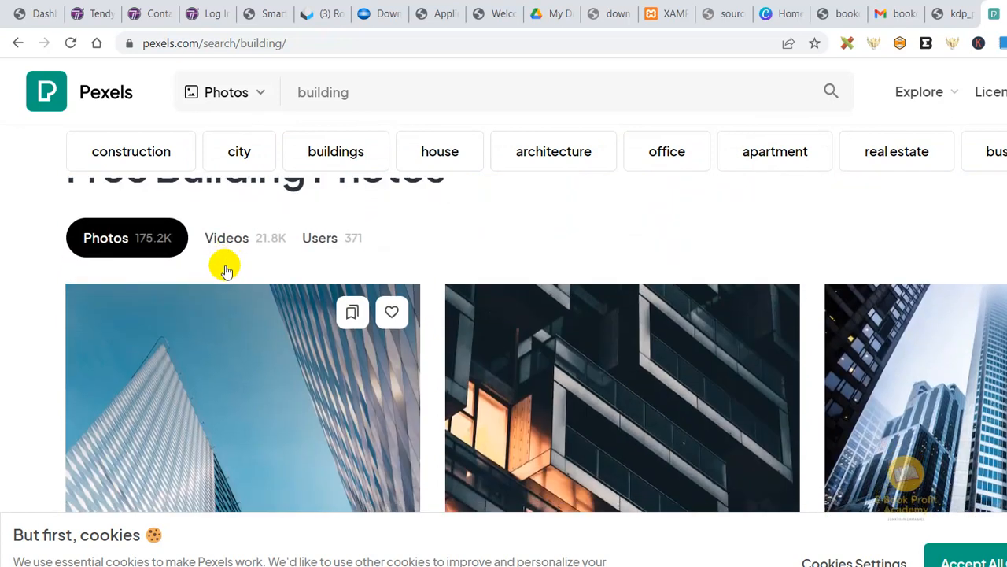
{"action": "scroll", "coordinate": [223, 265], "scroll_direction": "down", "scroll_amount": 1}
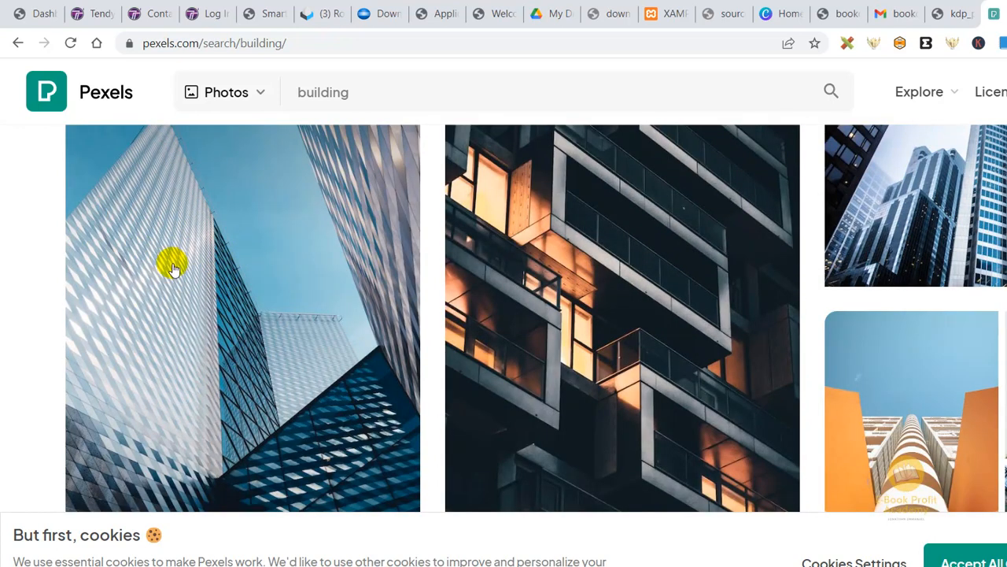
{"action": "scroll", "coordinate": [165, 259], "scroll_direction": "down", "scroll_amount": 3}
{"action": "scroll", "coordinate": [161, 194], "scroll_direction": "down", "scroll_amount": 3}
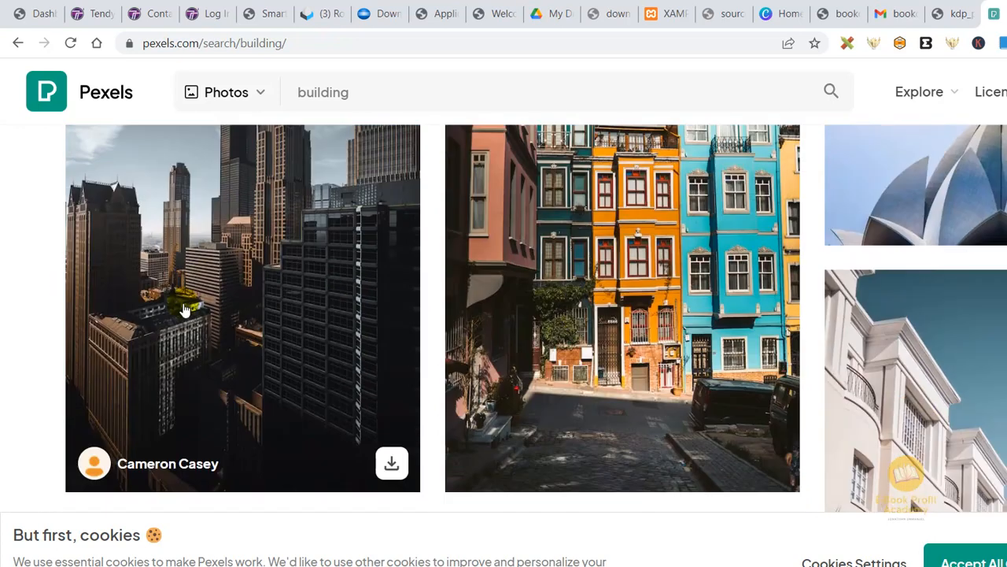
- Open the dark Sears Tower skyline photo from the building results and download it
{"action": "left_click", "coordinate": [203, 235]}
{"action": "scroll", "coordinate": [461, 290], "scroll_direction": "down", "scroll_amount": 2}
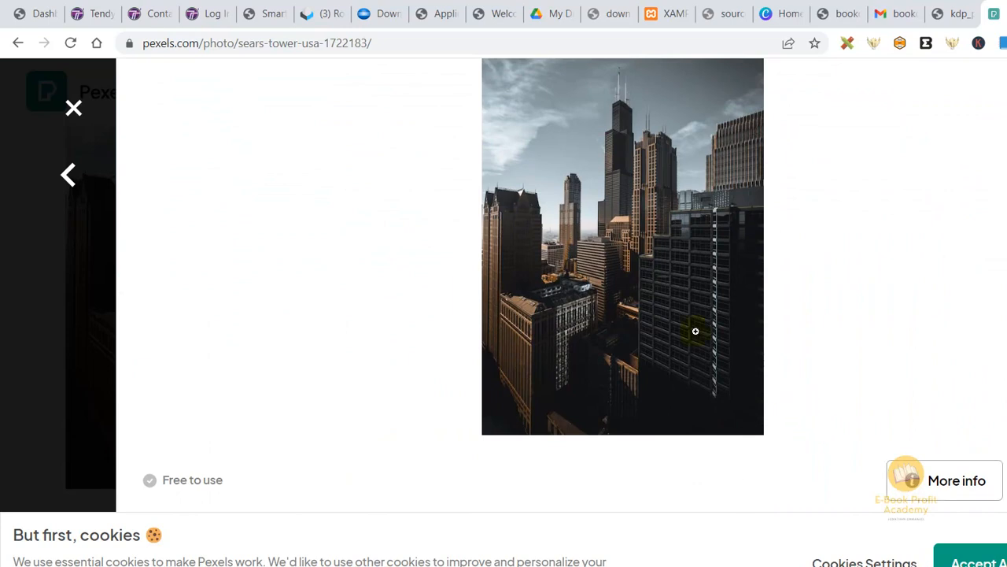
{"action": "scroll", "coordinate": [756, 371], "scroll_direction": "down", "scroll_amount": 2}
{"action": "left_click", "coordinate": [799, 450]}
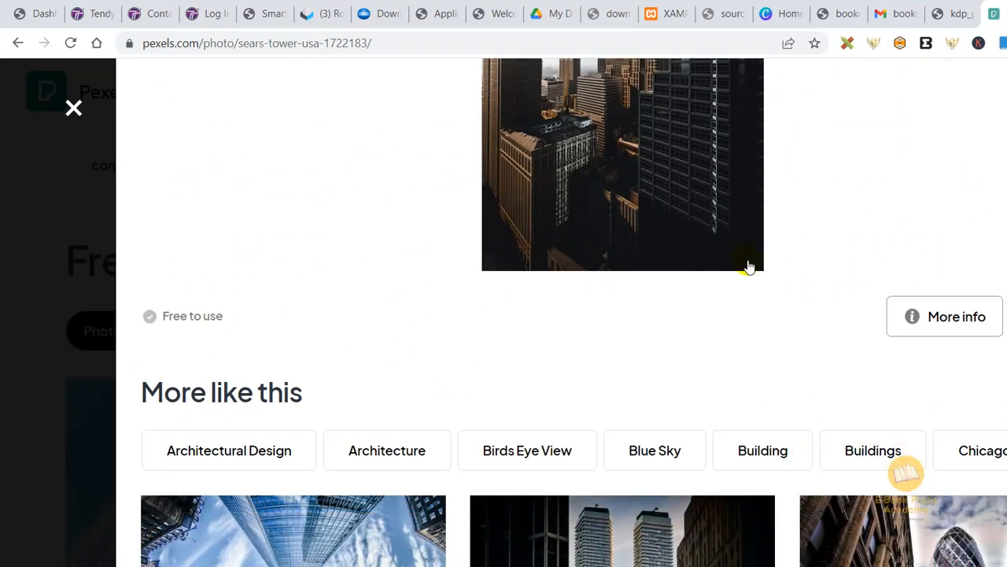
{"action": "scroll", "coordinate": [753, 265], "scroll_direction": "down", "scroll_amount": 3}
{"action": "scroll", "coordinate": [760, 256], "scroll_direction": "up", "scroll_amount": 7}
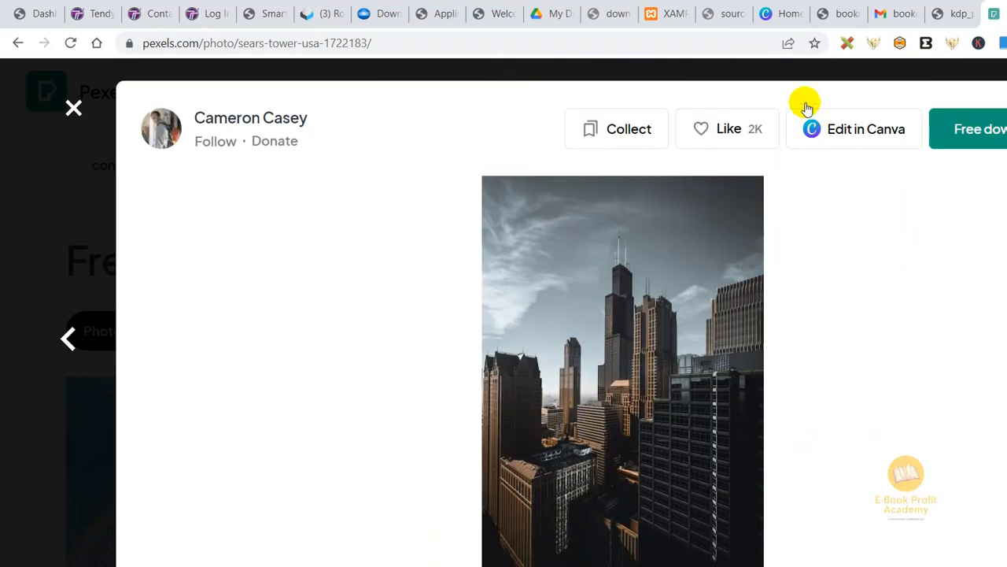
{"action": "left_click", "coordinate": [809, 127]}
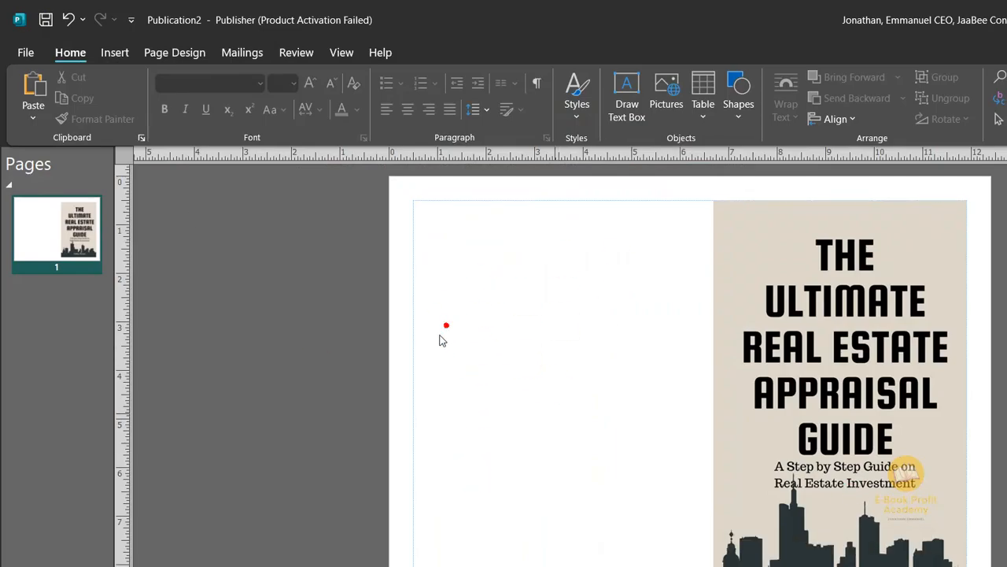
- Insert the downloaded Pexels skyline photo and move it into the empty back cover area beside the front cover
{"action": "left_click", "coordinate": [112, 50]}
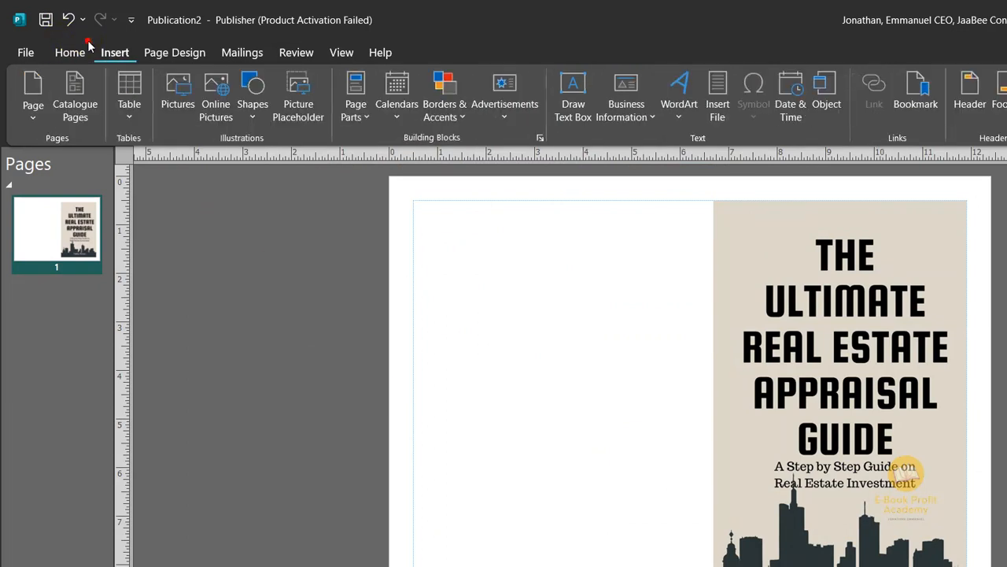
{"action": "left_click", "coordinate": [178, 85]}
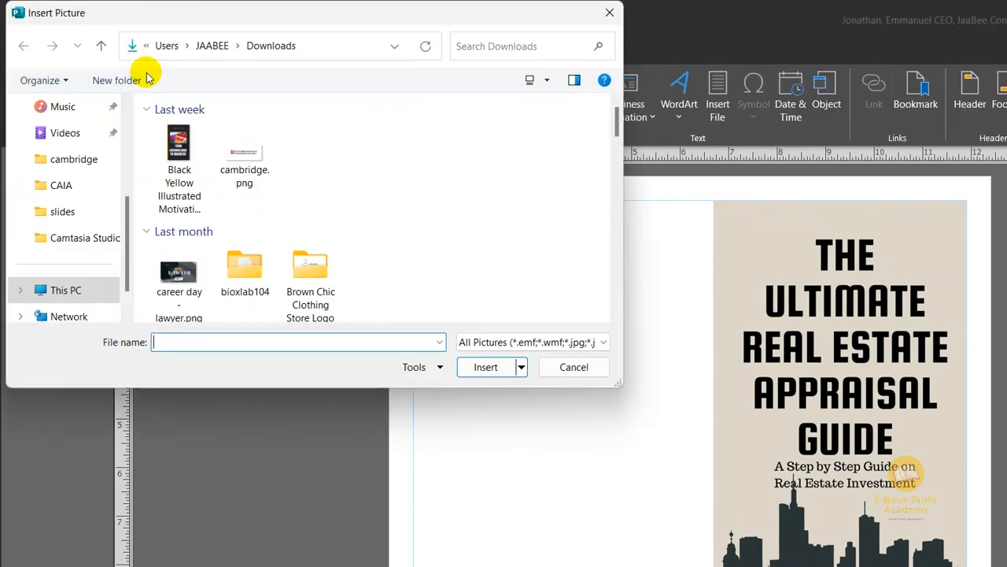
{"action": "left_click", "coordinate": [173, 146]}
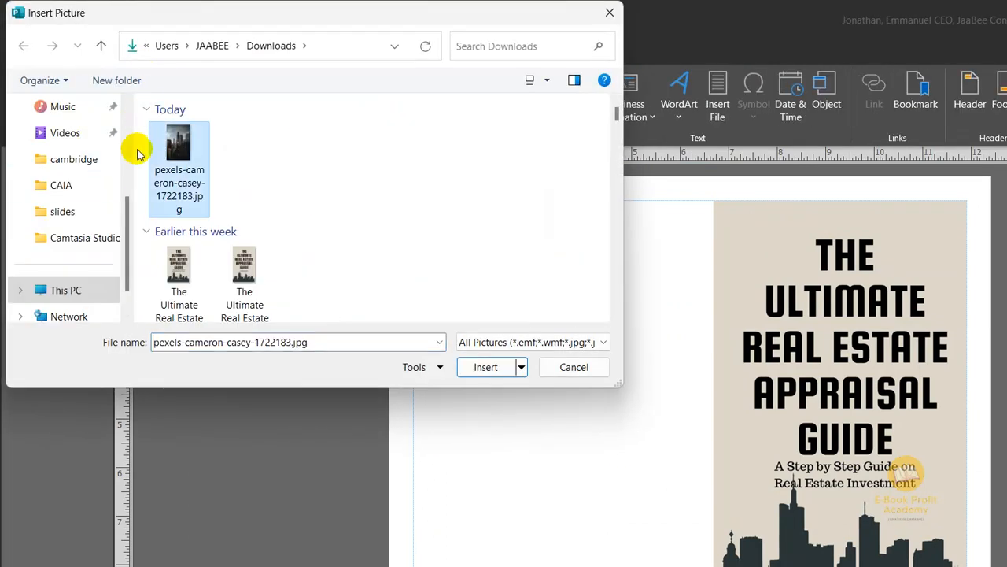
{"action": "key", "text": "Return"}
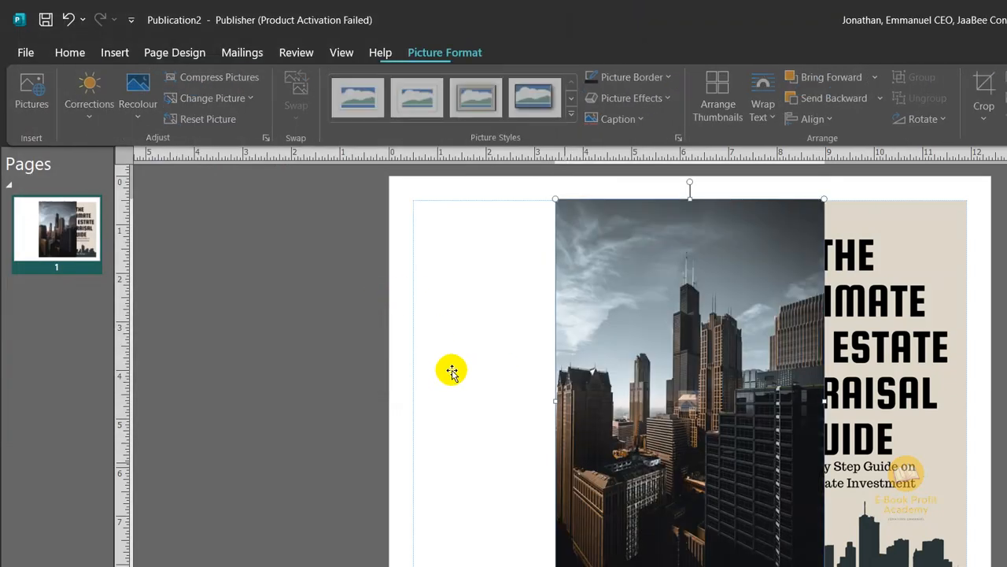
{"action": "left_click_drag", "start_coordinate": [532, 343], "coordinate": [434, 332]}
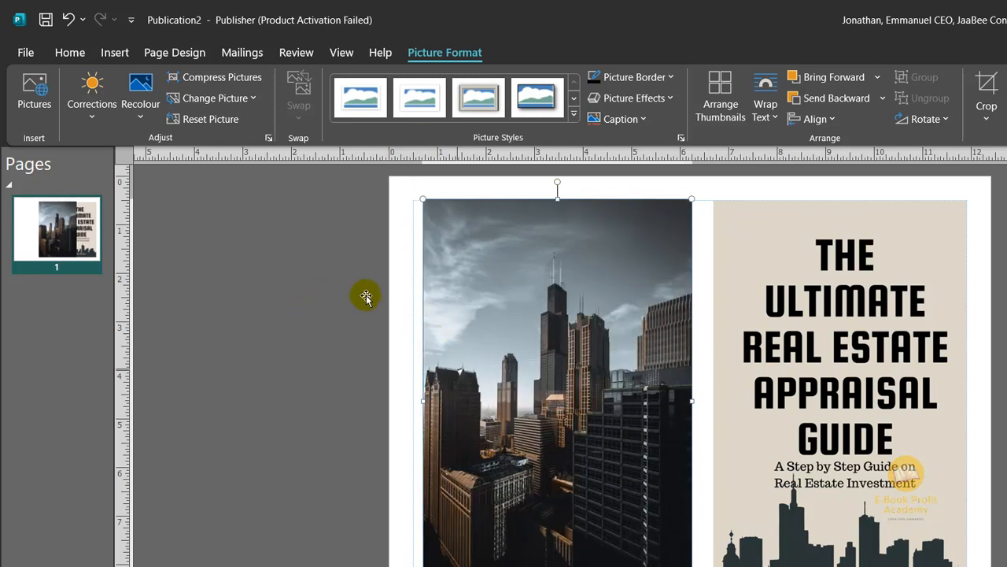
{"action": "left_click", "coordinate": [272, 327]}
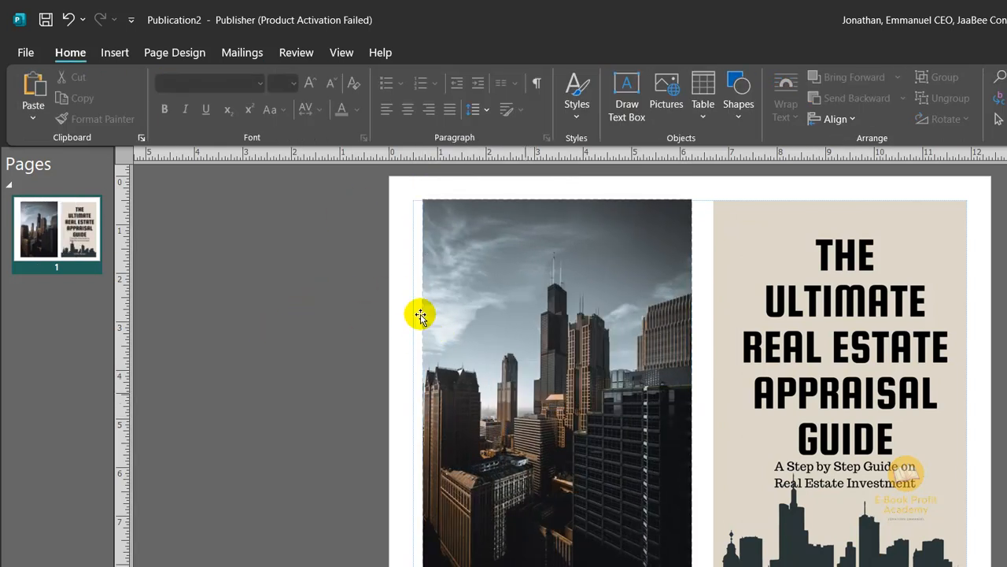
{"action": "left_click", "coordinate": [402, 219]}
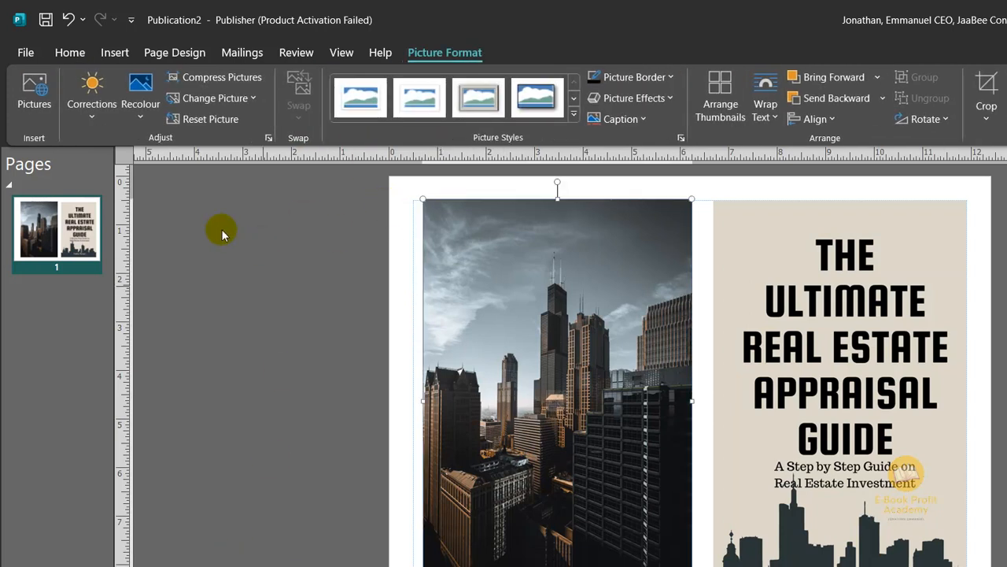
- Draw a rectangle about 12.46 x 9.26 inches over the whole page and send it behind the skyline photo and front cover
{"action": "left_click", "coordinate": [114, 52]}
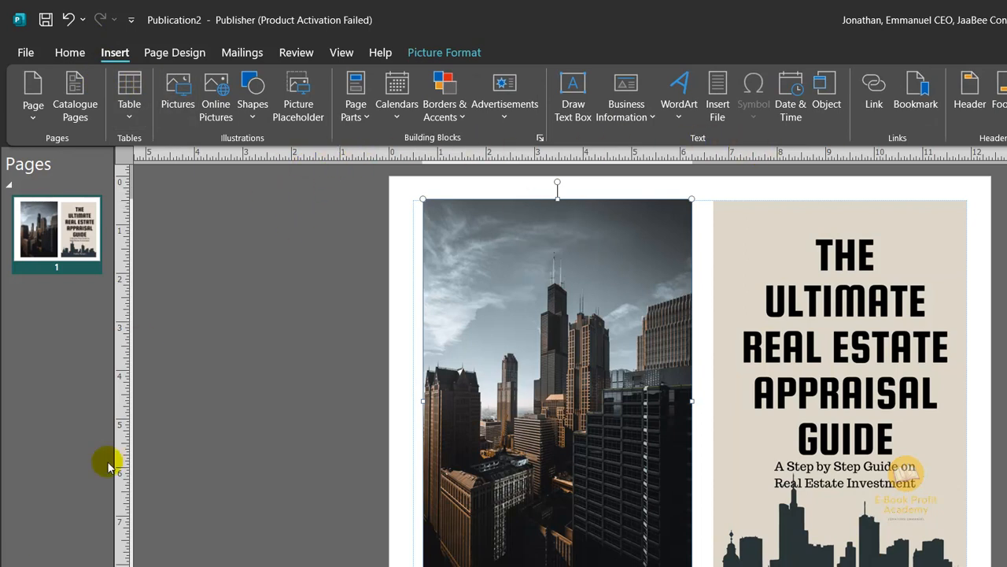
{"action": "left_click", "coordinate": [252, 90]}
{"action": "left_click", "coordinate": [234, 128]}
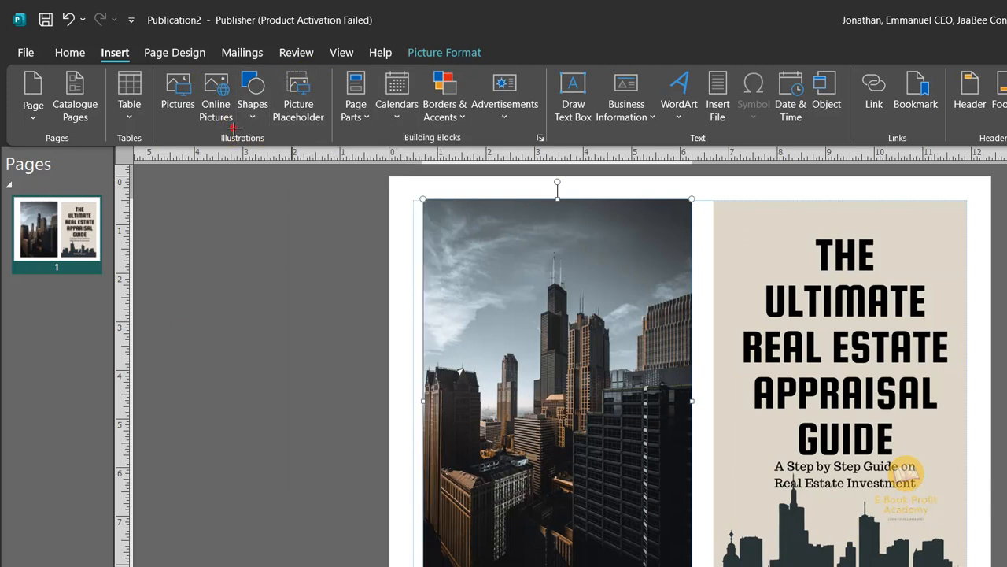
{"action": "left_click_drag", "start_coordinate": [312, 140], "coordinate": [794, 499]}
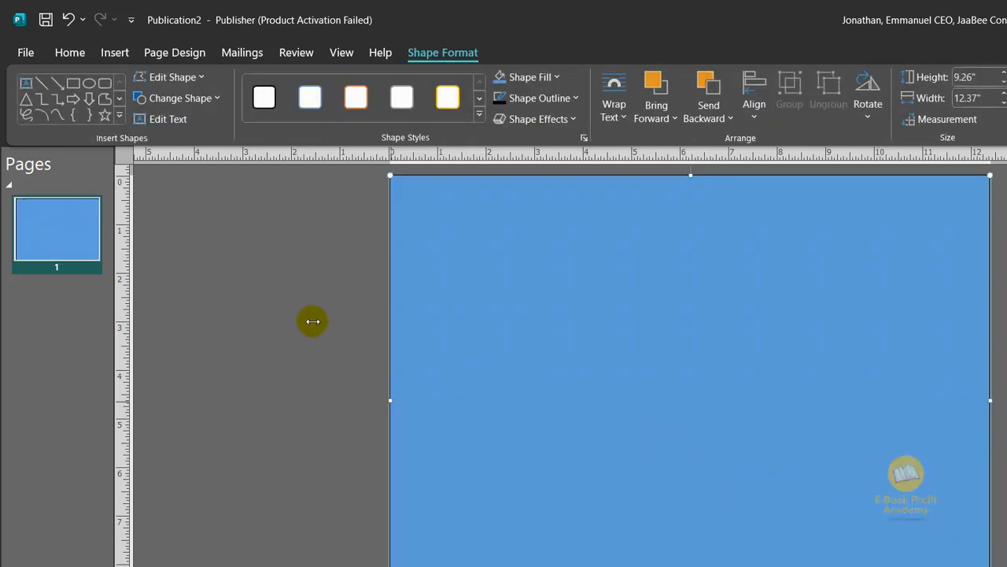
{"action": "left_click_drag", "start_coordinate": [312, 321], "coordinate": [309, 321]}
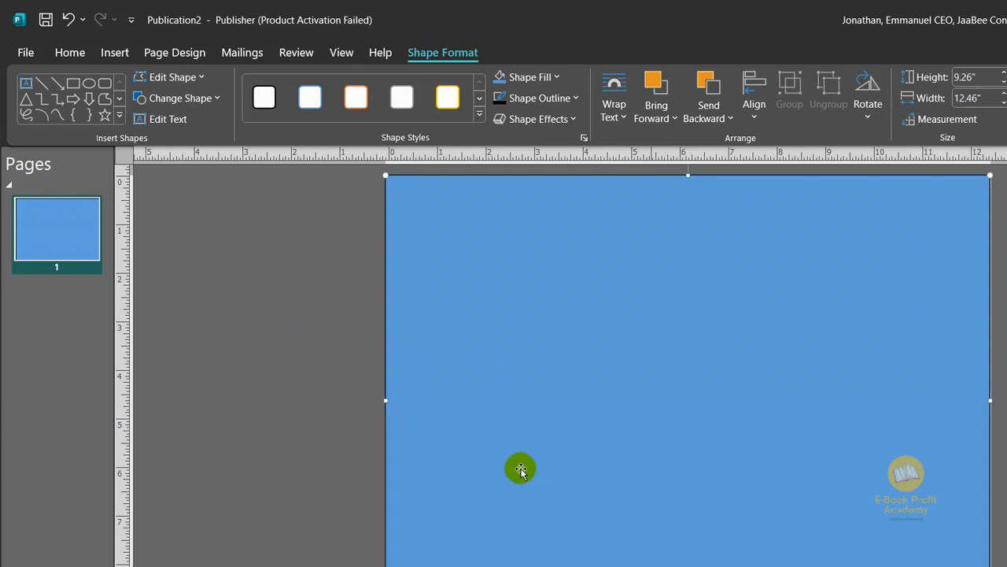
{"action": "left_click", "coordinate": [566, 75]}
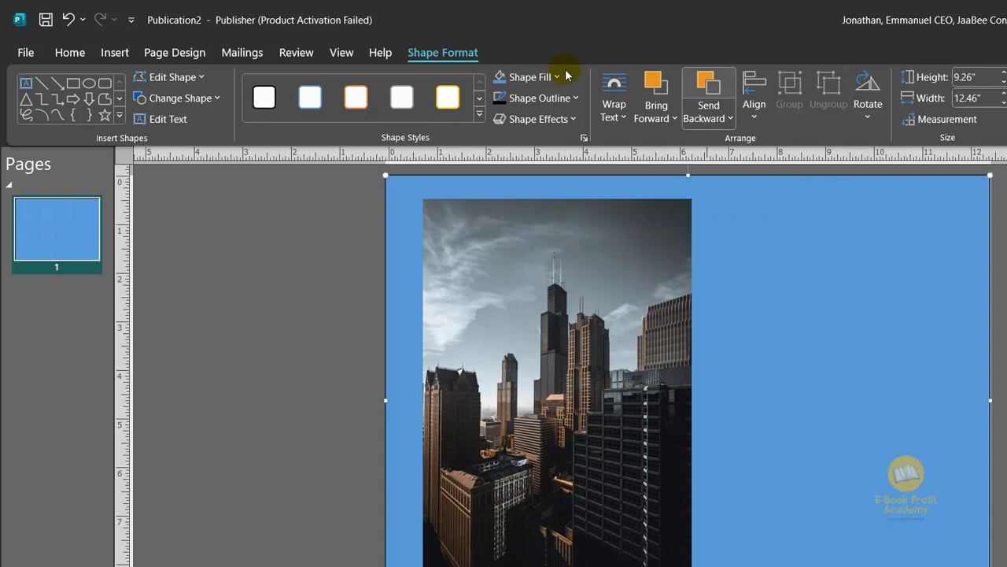
{"action": "left_click", "coordinate": [567, 75]}
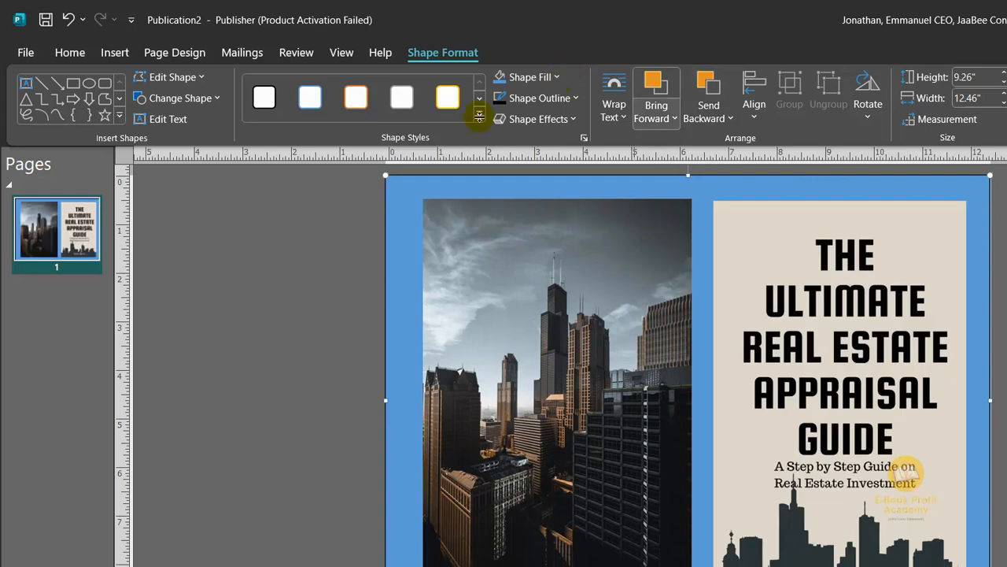
- Fill the page-sized rectangle with the beige colour sampled from the front cover background
{"action": "left_click", "coordinate": [262, 191]}
{"action": "left_click", "coordinate": [318, 174]}
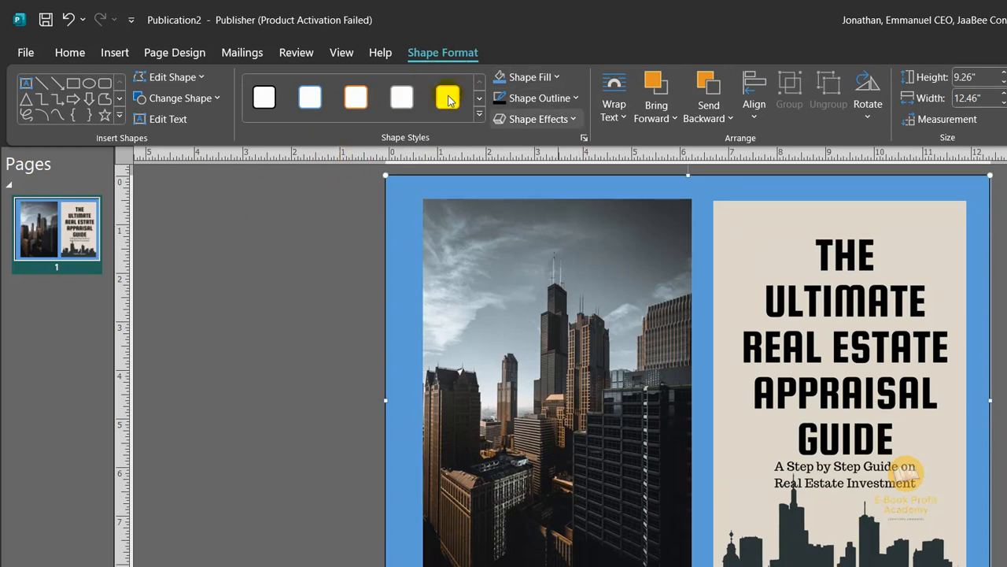
{"action": "left_click", "coordinate": [542, 99]}
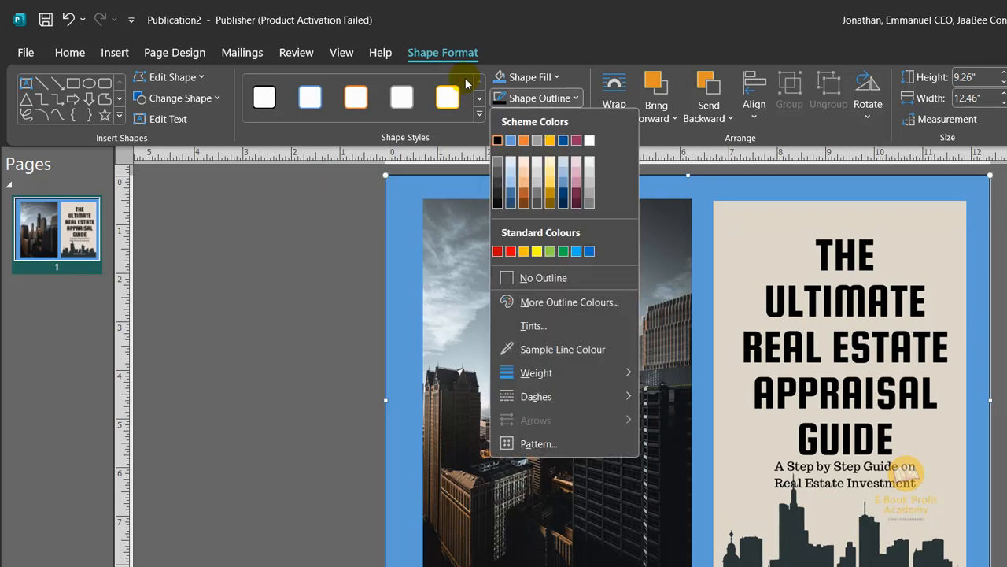
{"action": "left_click", "coordinate": [540, 96]}
{"action": "left_click", "coordinate": [525, 77]}
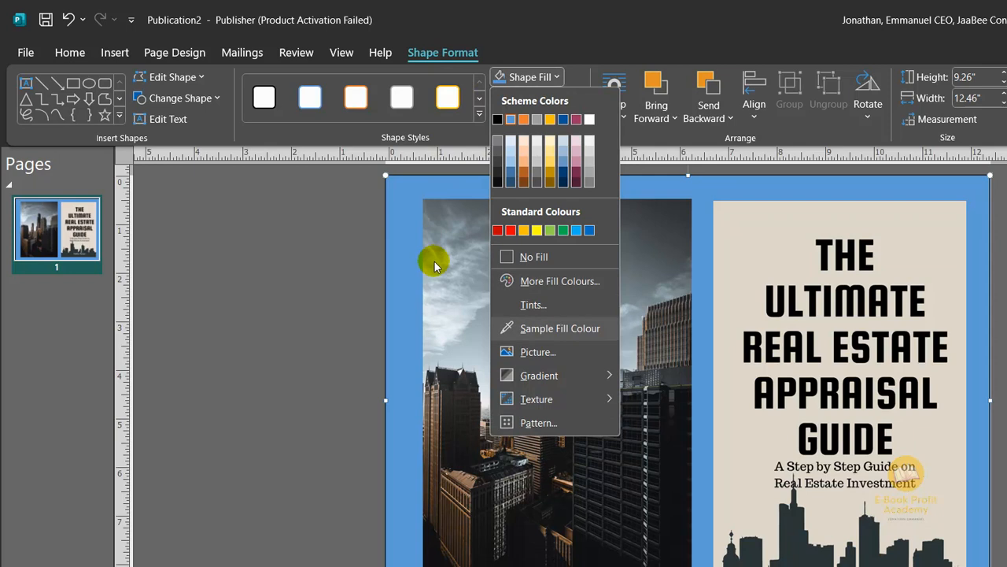
{"action": "left_click", "coordinate": [554, 329]}
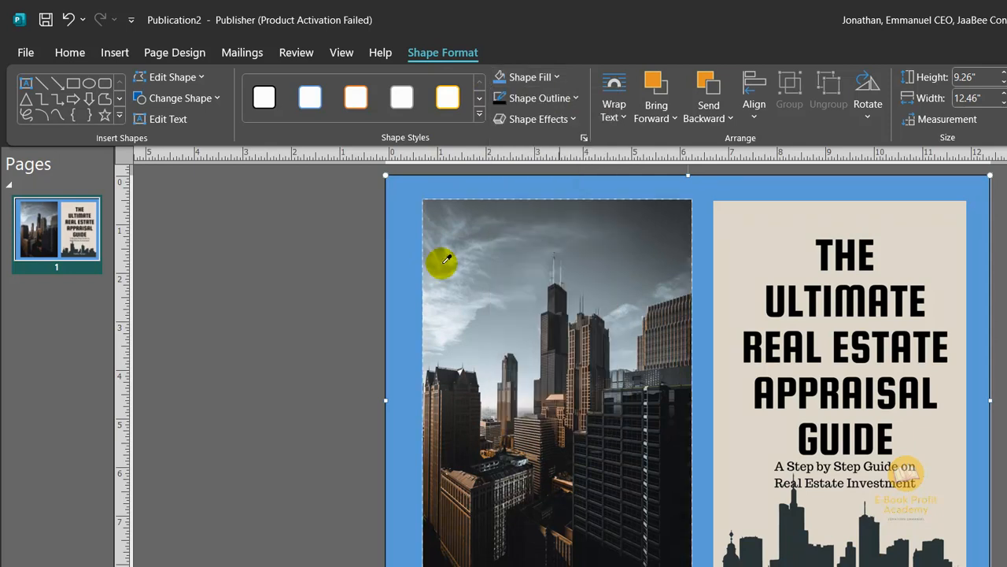
{"action": "left_click", "coordinate": [780, 244]}
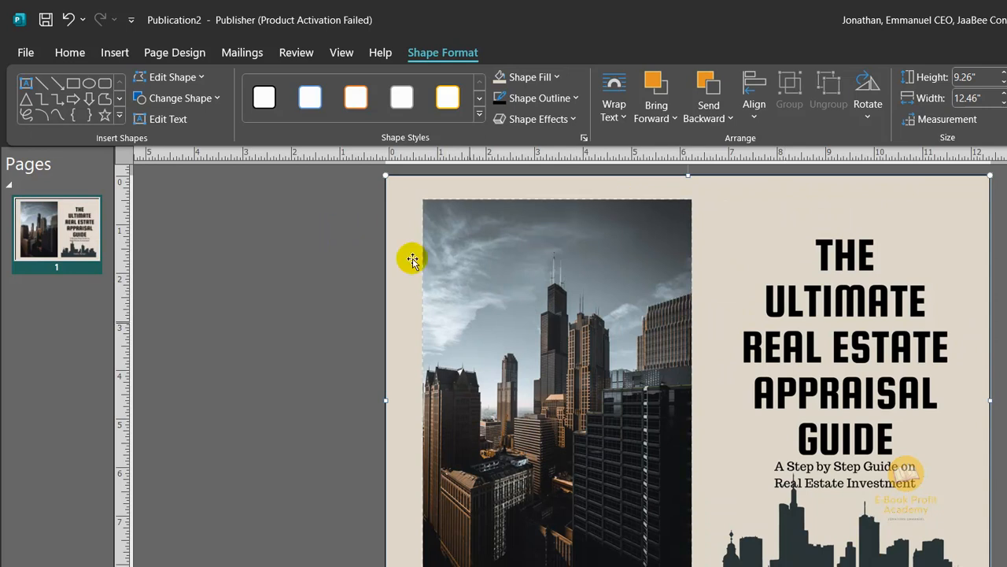
- Remove the outline from the beige background rectangle
{"action": "left_click", "coordinate": [274, 249]}
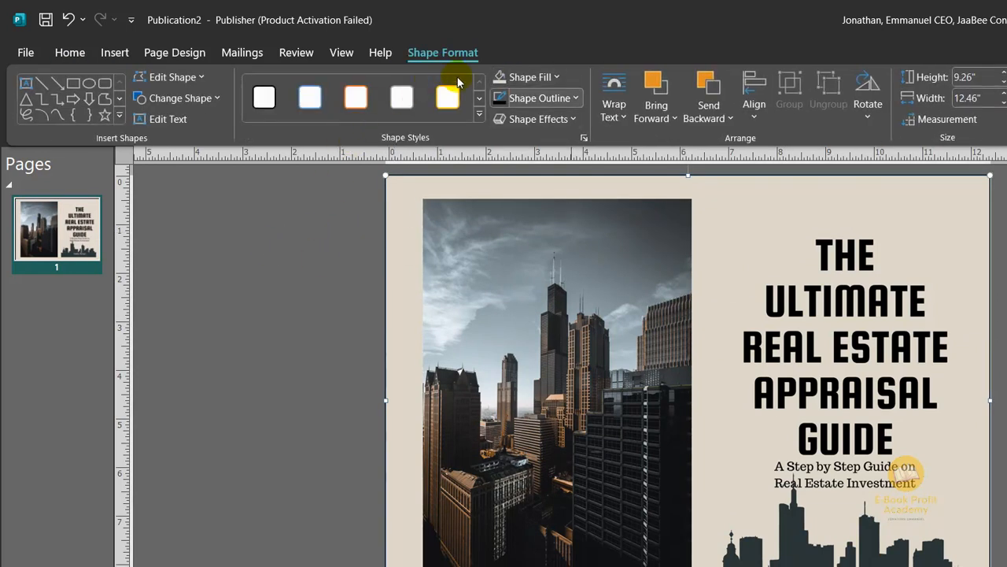
{"action": "left_click", "coordinate": [540, 98]}
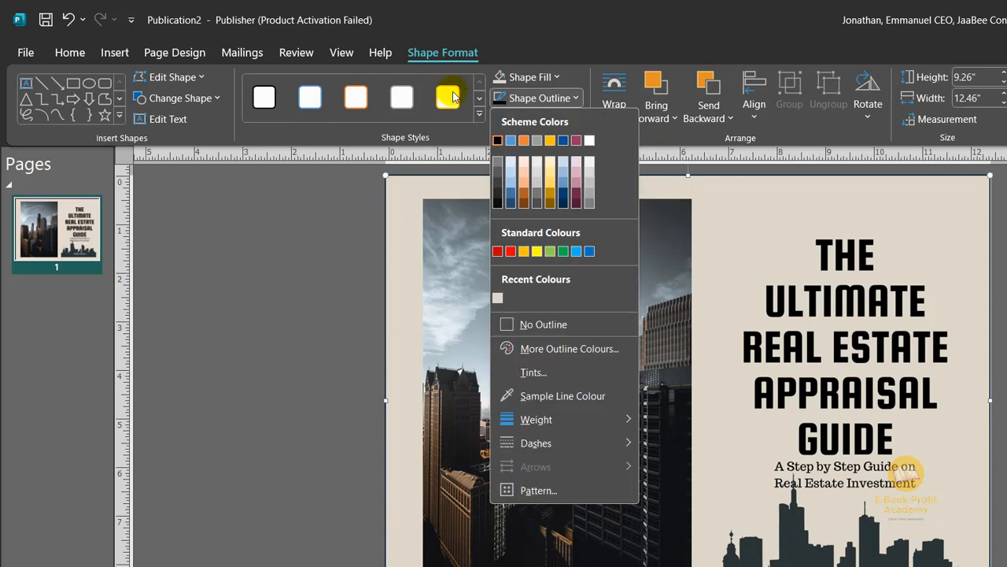
{"action": "left_click", "coordinate": [440, 258]}
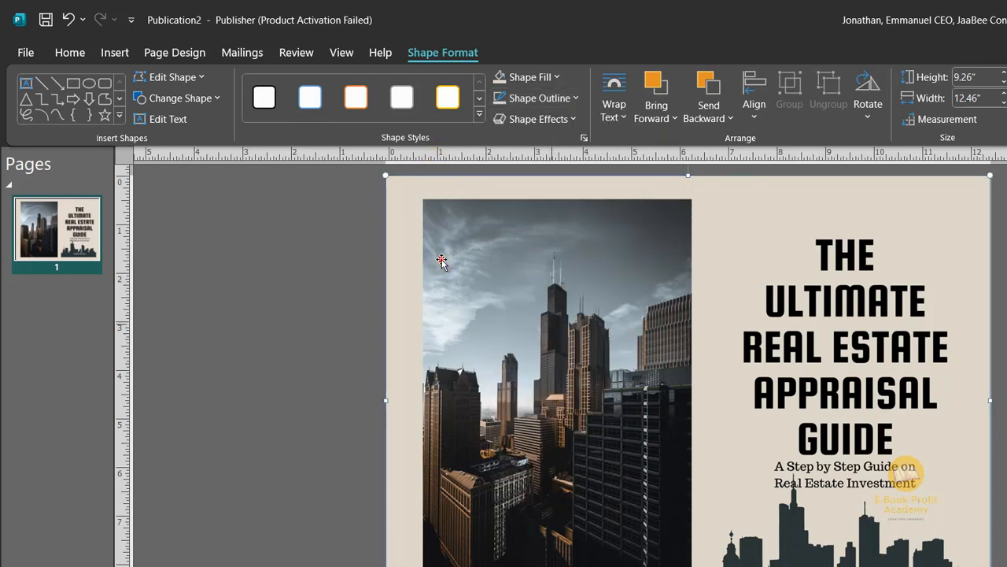
{"action": "left_click", "coordinate": [269, 219]}
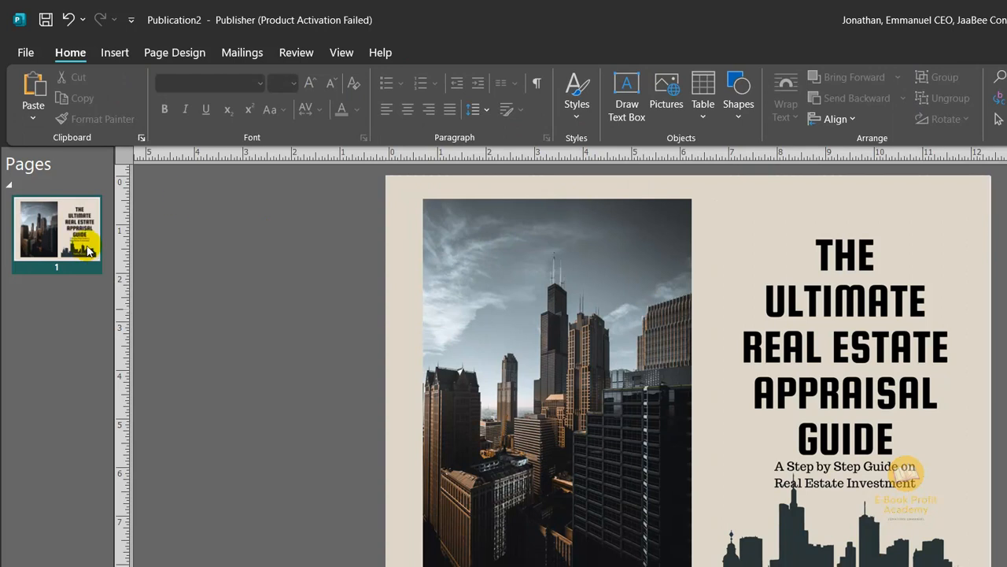
- Try a light grey recolour and a light orange recolour on the skyline photo
{"action": "left_click", "coordinate": [429, 206]}
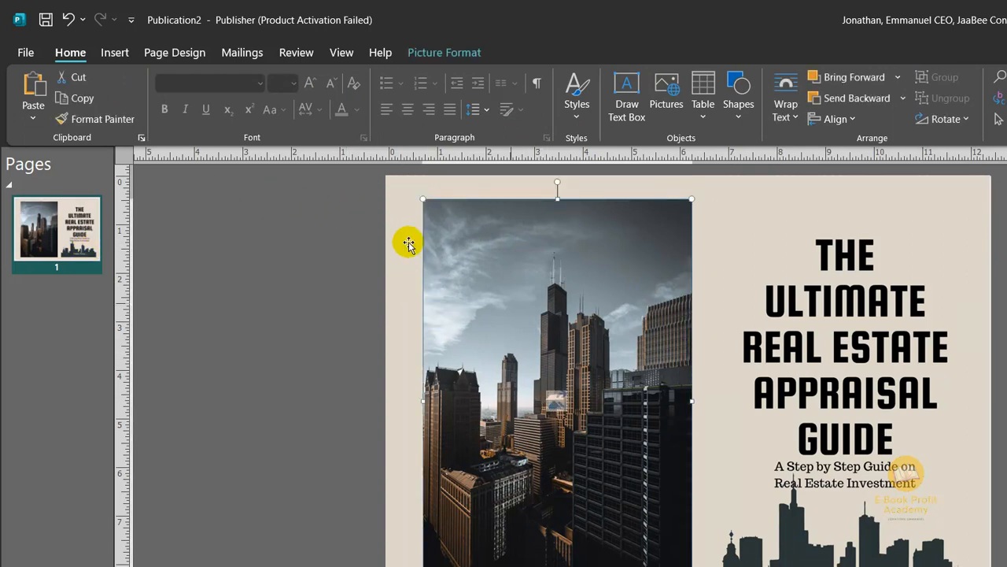
{"action": "double_click", "coordinate": [408, 207]}
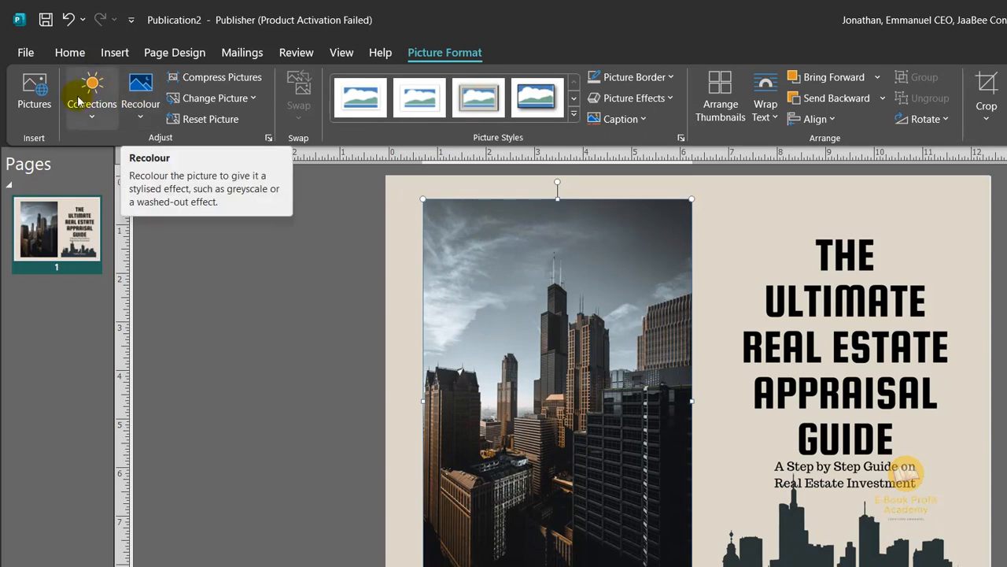
{"action": "left_click", "coordinate": [115, 94]}
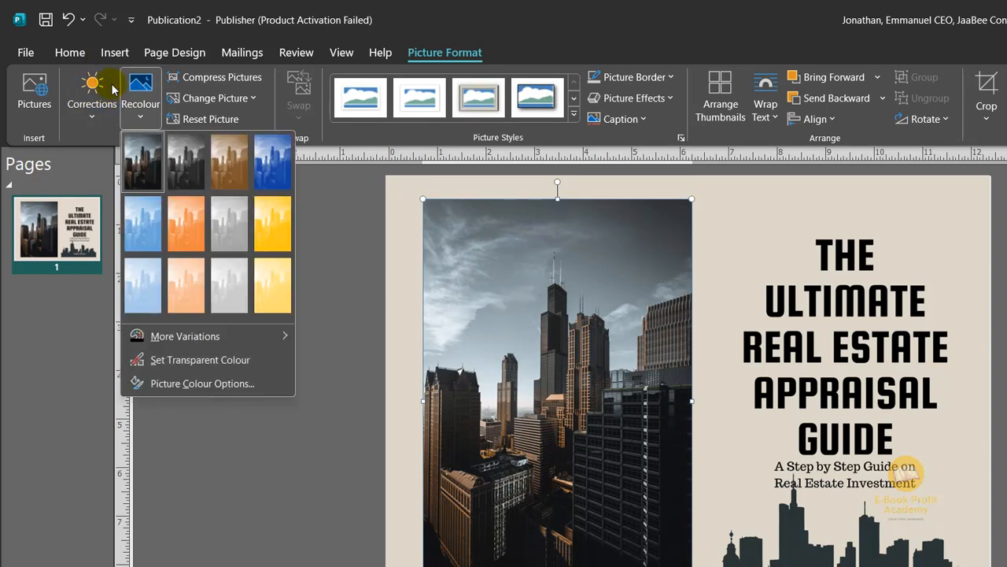
{"action": "left_click", "coordinate": [183, 186]}
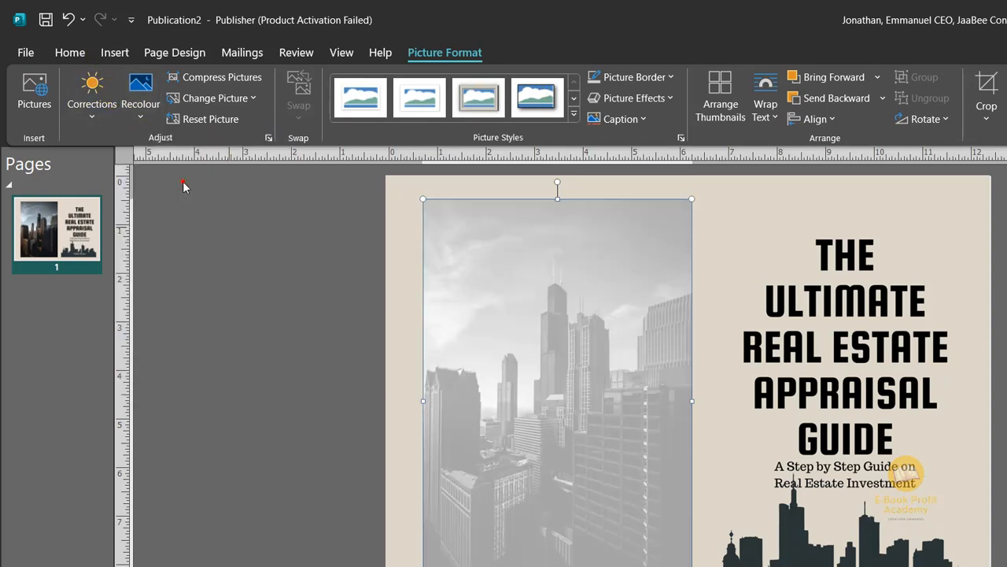
{"action": "left_click", "coordinate": [228, 249]}
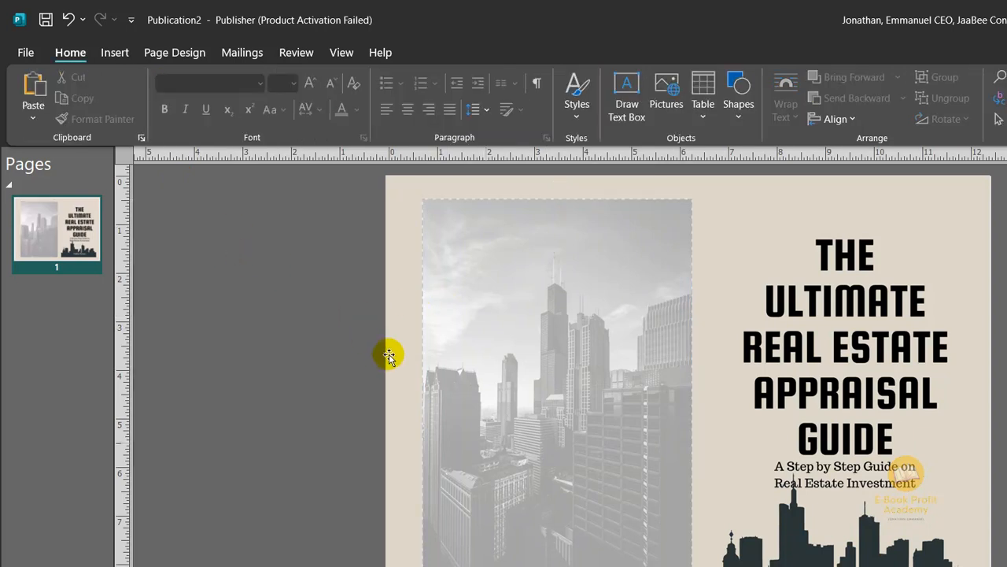
{"action": "left_click", "coordinate": [373, 232]}
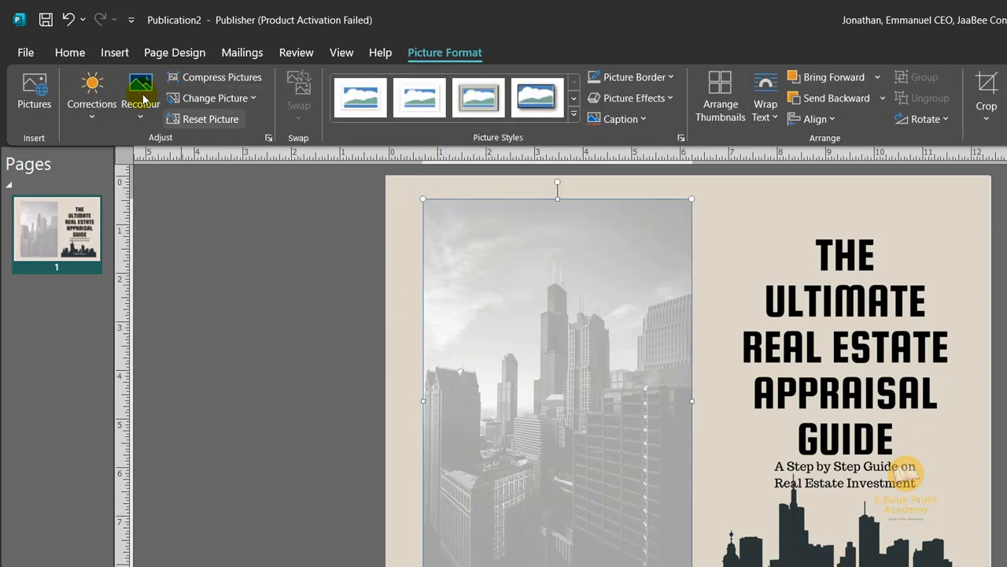
{"action": "left_click", "coordinate": [116, 93]}
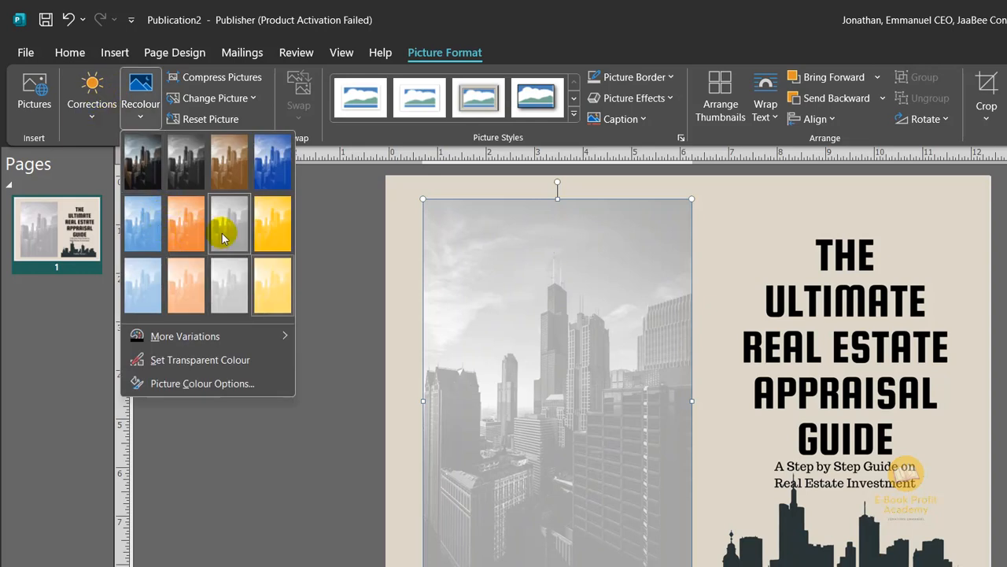
{"action": "left_click", "coordinate": [177, 227]}
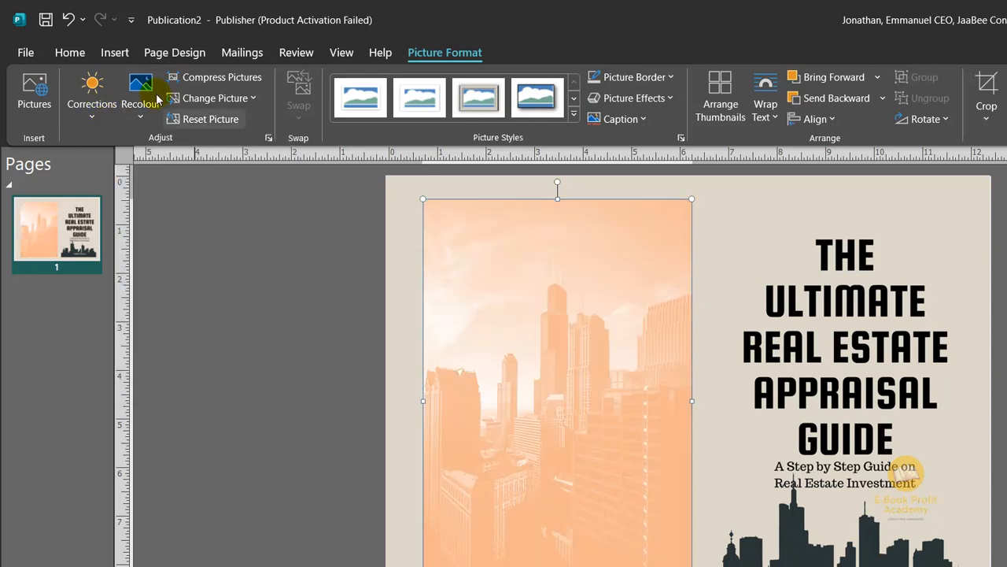
- Recolour the skyline photo with the brown sepia variation
{"action": "left_click", "coordinate": [140, 118]}
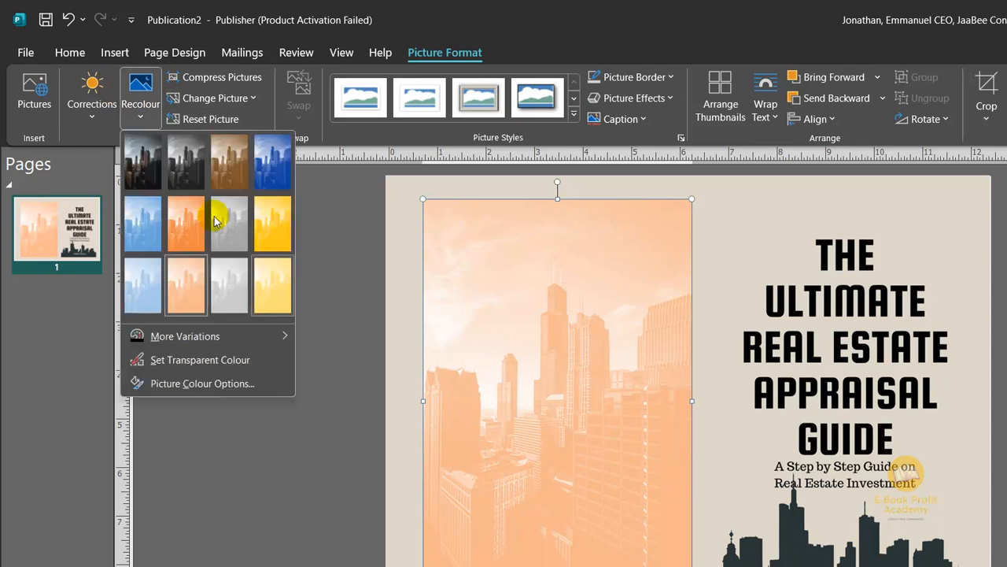
{"action": "left_click", "coordinate": [229, 164]}
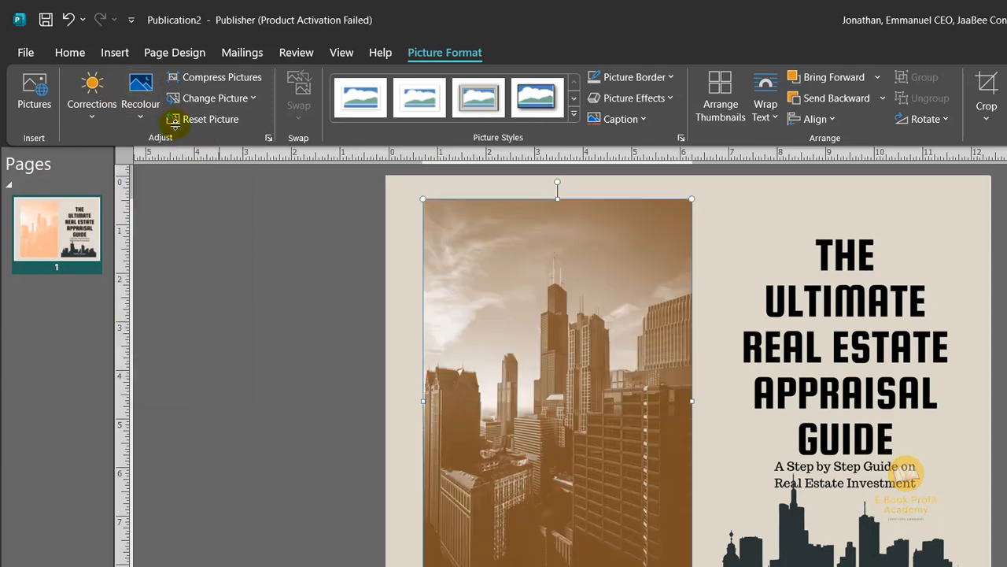
{"action": "left_click", "coordinate": [232, 219]}
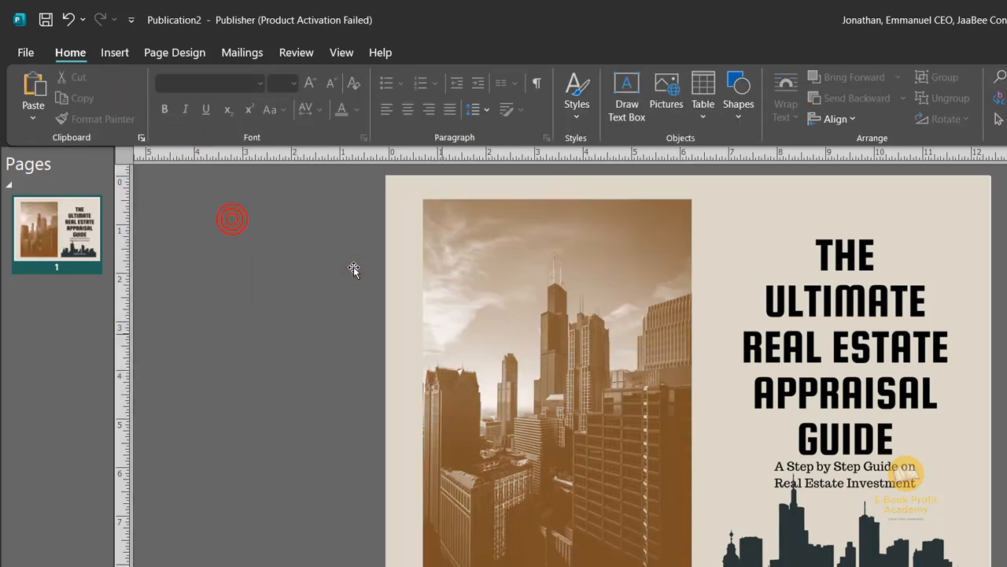
- Reduce the contrast of the brown skyline photo with a slightly darkened low-contrast picture correction preset
{"action": "left_click", "coordinate": [407, 268]}
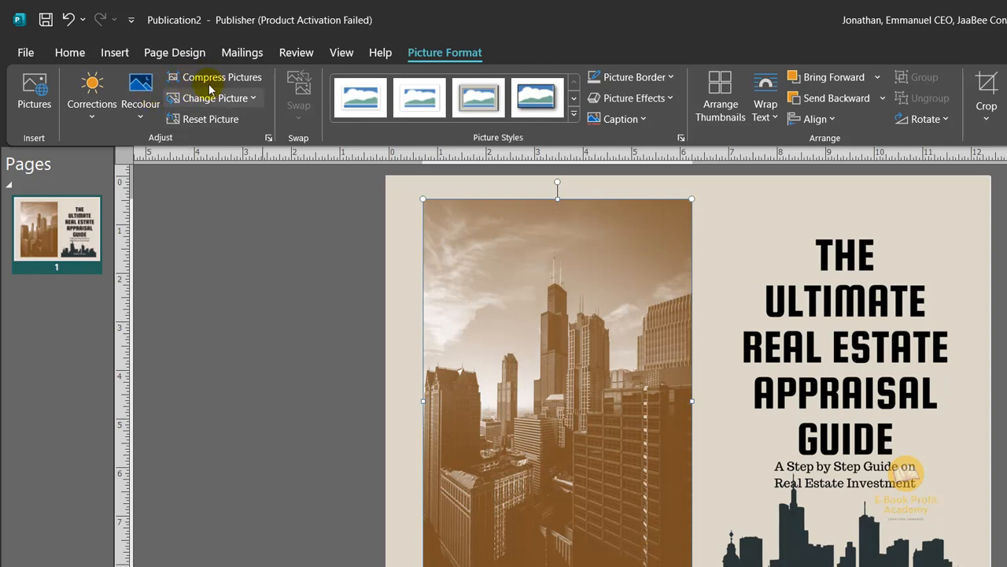
{"action": "left_click", "coordinate": [78, 101]}
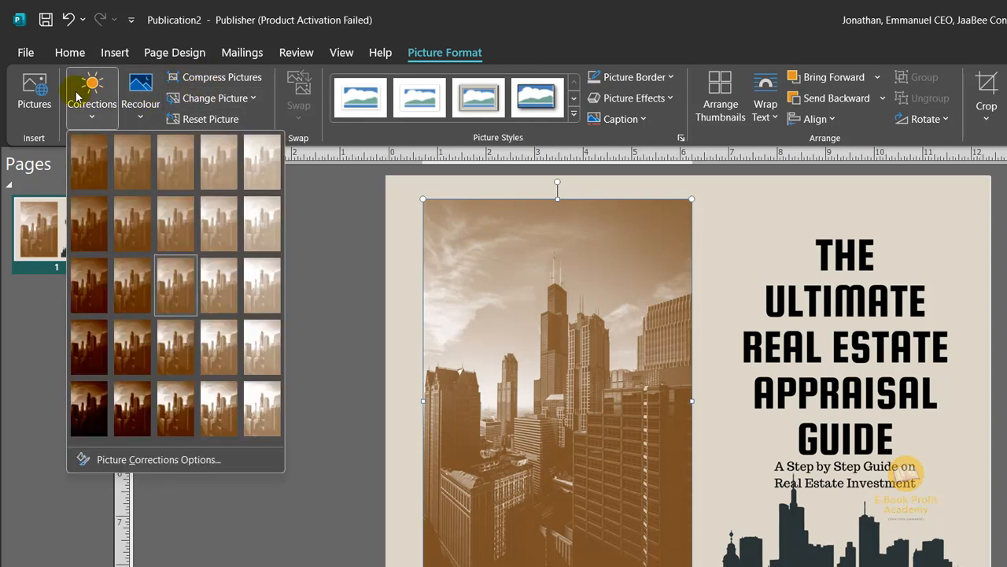
{"action": "left_click", "coordinate": [139, 139]}
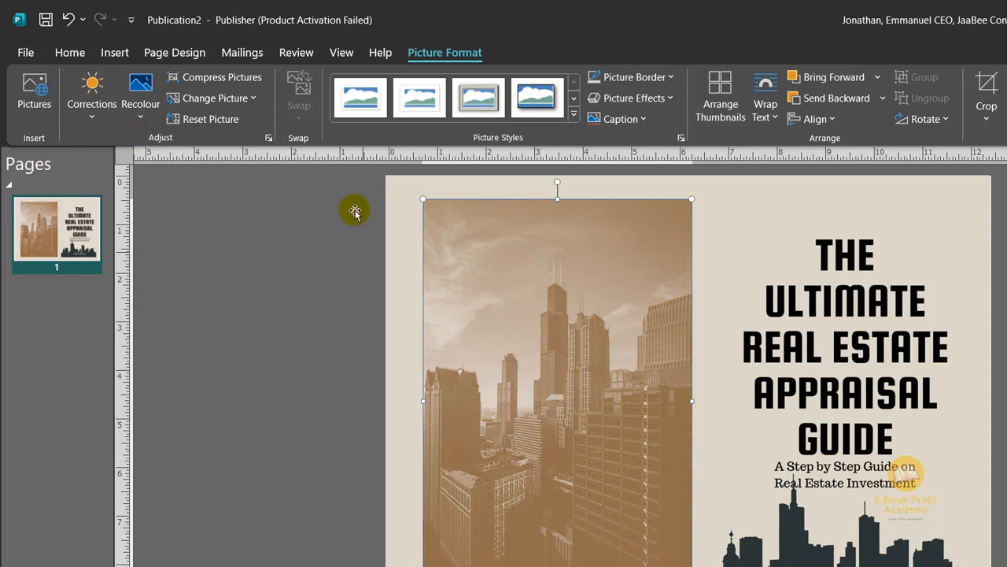
{"action": "left_click", "coordinate": [261, 261]}
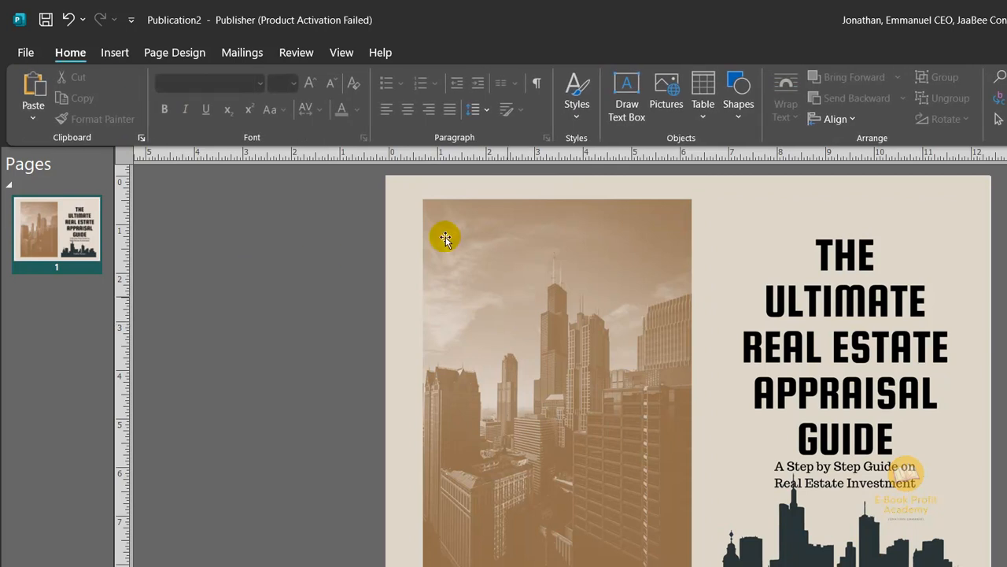
- Start saving a copy of the cover, naming it "The Ultimate Real Estate Appraisal Guide paperback cover"
{"action": "left_click", "coordinate": [18, 50]}
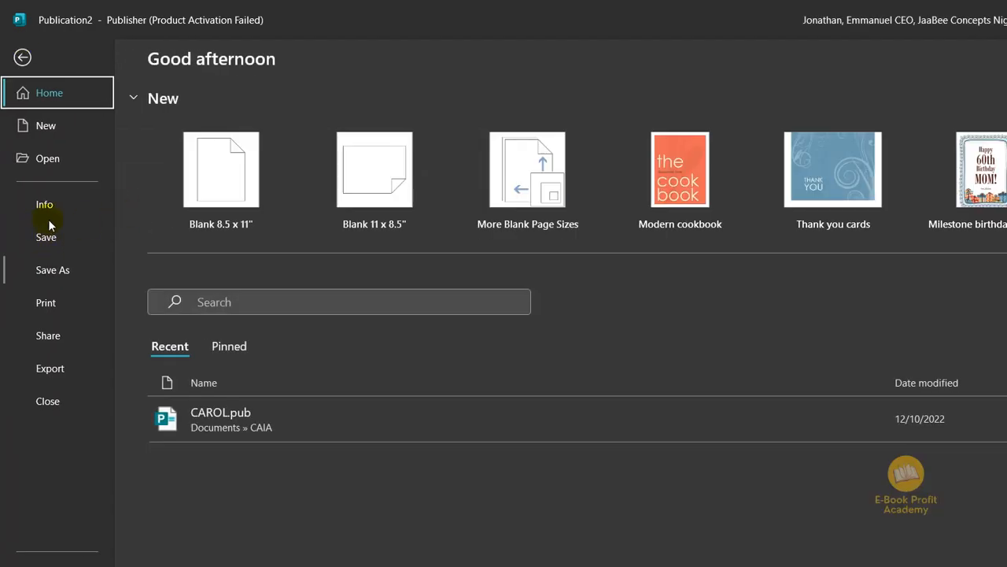
{"action": "left_click", "coordinate": [46, 228]}
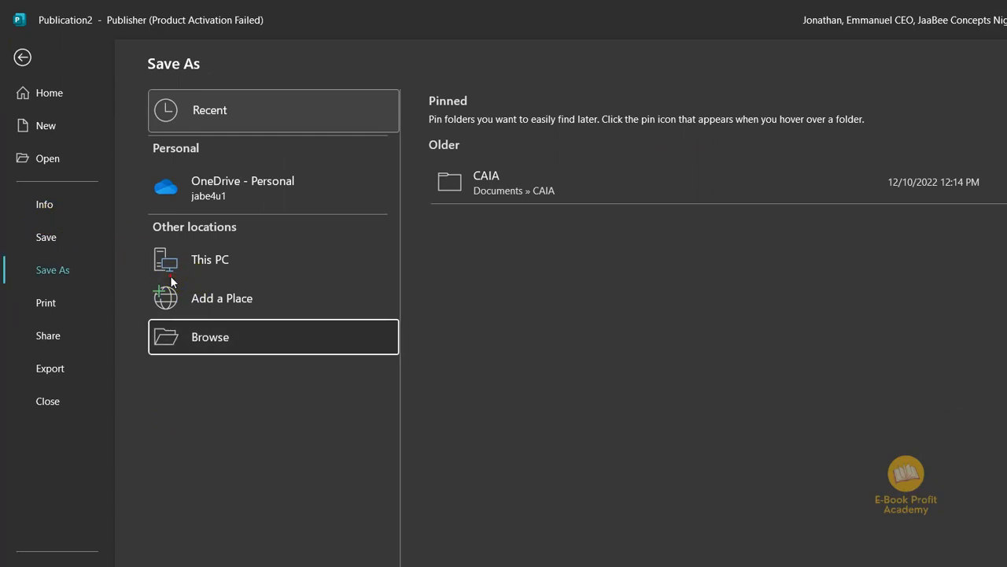
{"action": "left_click", "coordinate": [171, 278]}
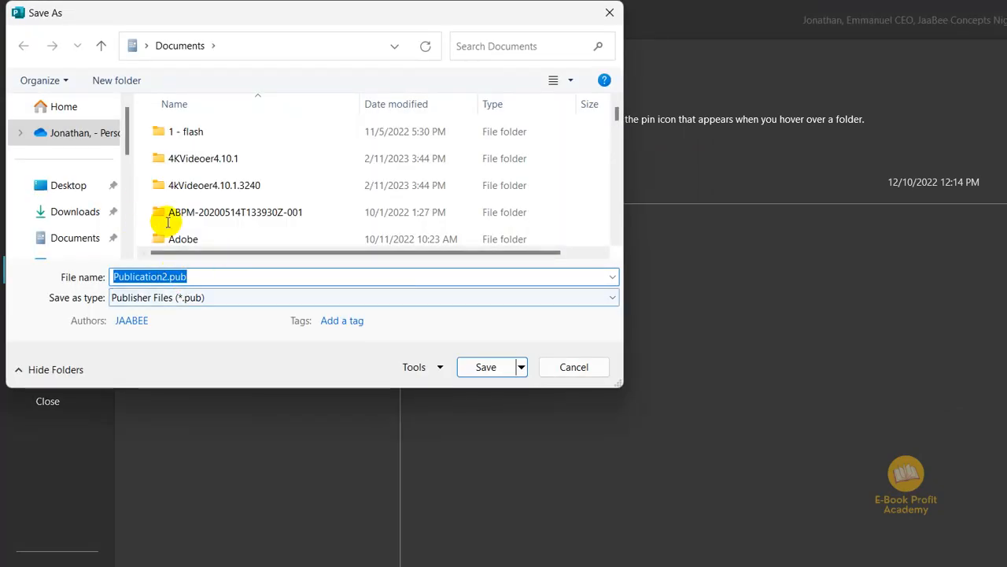
{"action": "type", "text": "The Ultimate Real Estate Appraisal Guide"}
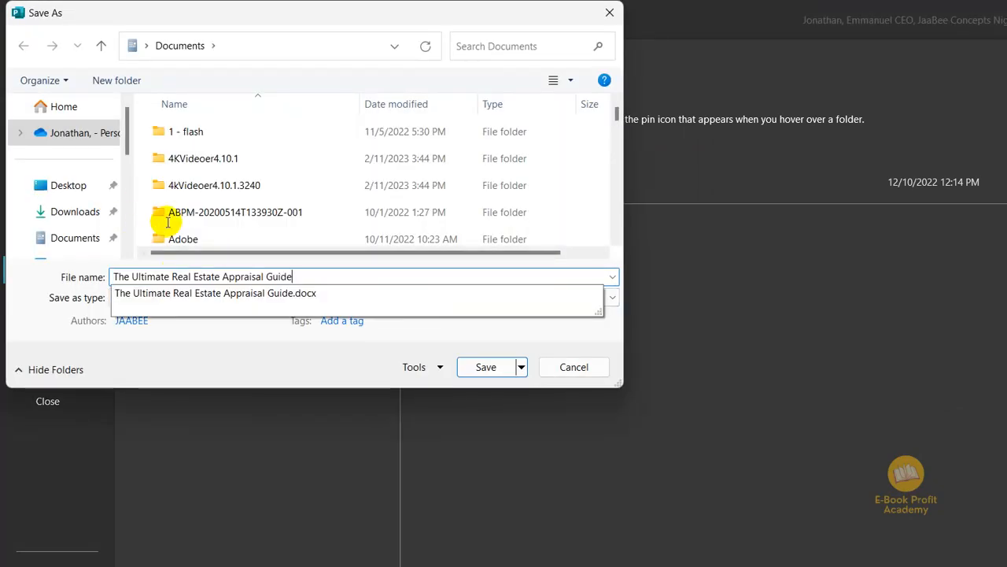
{"action": "type", "text": "cove"}
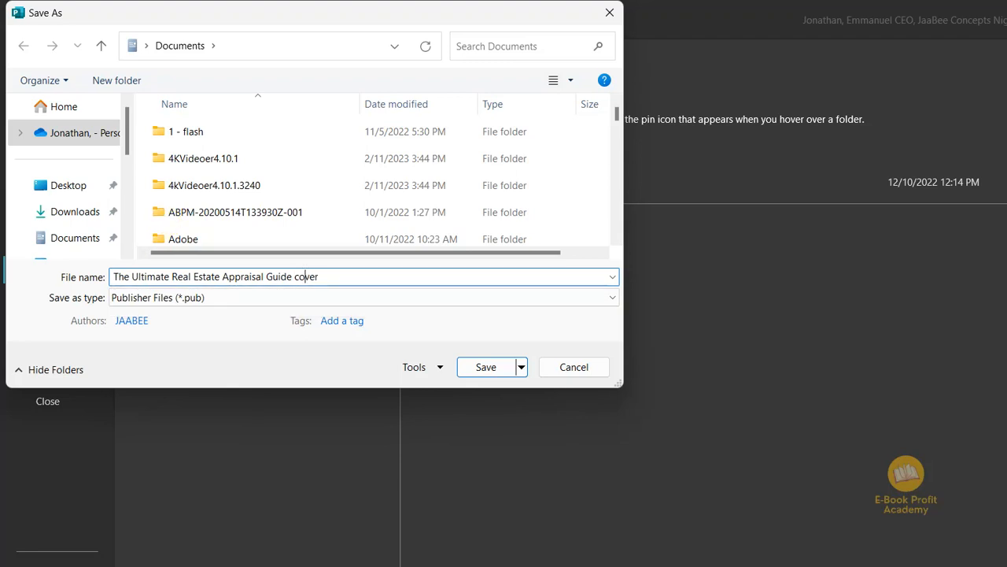
{"action": "type", "text": "rback"}
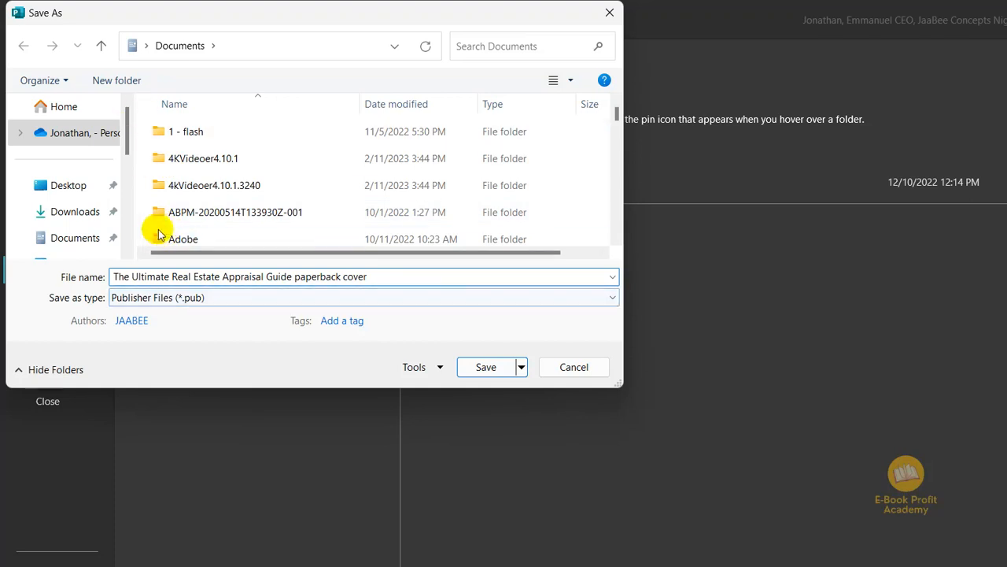
- Set the file type to PDF and save the cover in the Documents folder
{"action": "scroll", "coordinate": [55, 162], "scroll_direction": "down", "scroll_amount": 1}
{"action": "scroll", "coordinate": [68, 184], "scroll_direction": "down", "scroll_amount": 4}
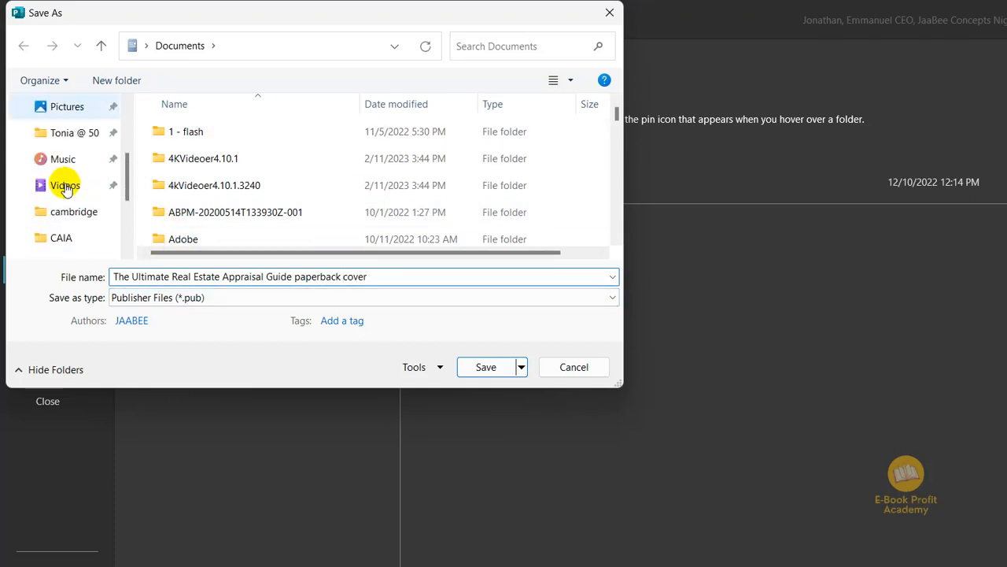
{"action": "scroll", "coordinate": [59, 189], "scroll_direction": "up", "scroll_amount": 1}
{"action": "left_click", "coordinate": [162, 297]}
{"action": "left_click", "coordinate": [155, 392]}
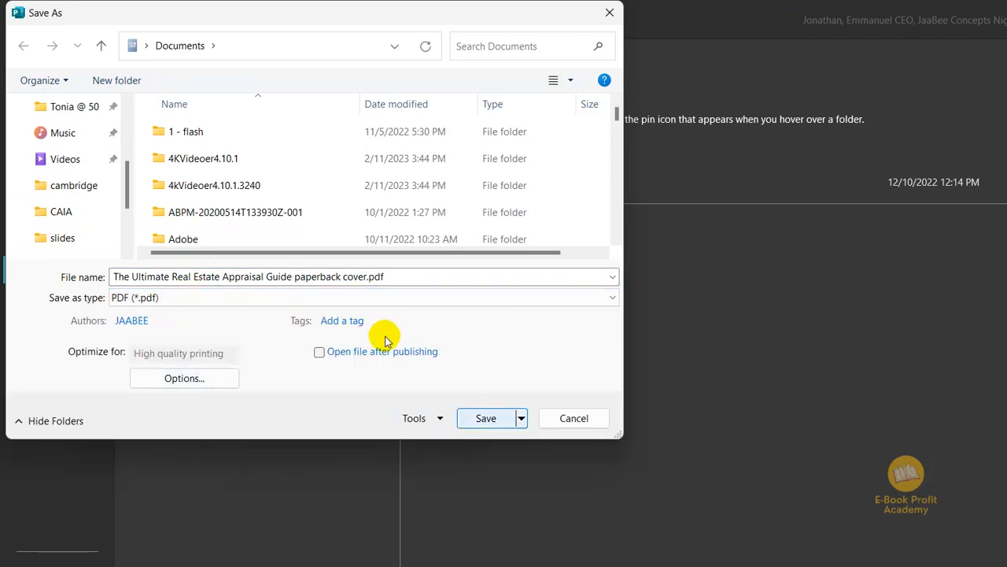
{"action": "key", "text": "Return"}
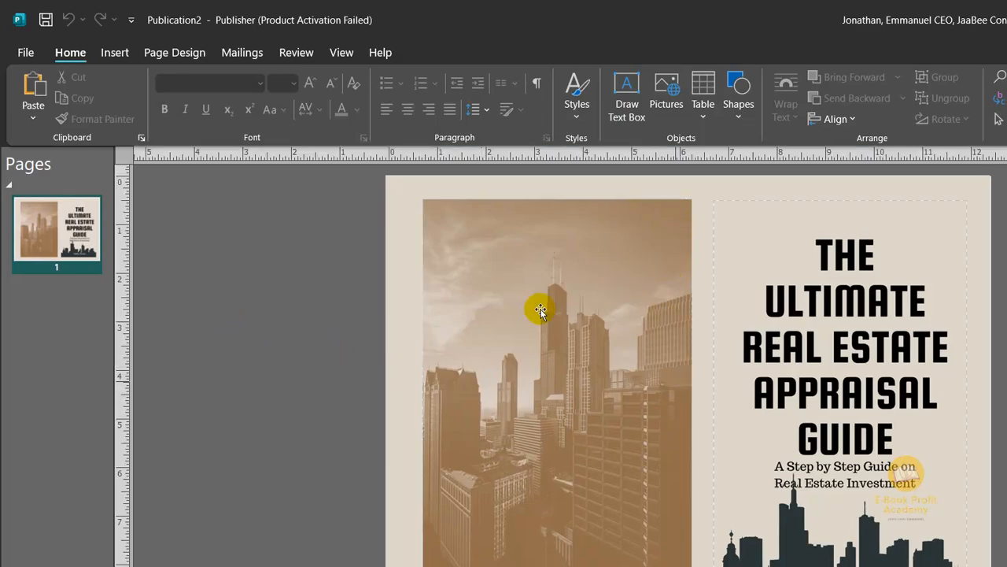
- Switch to File Explorer, open the exported paperback cover PDF from the Documents folder, and maximize its viewer window
{"action": "left_click", "coordinate": [477, 550]}
{"action": "left_click", "coordinate": [632, 261]}
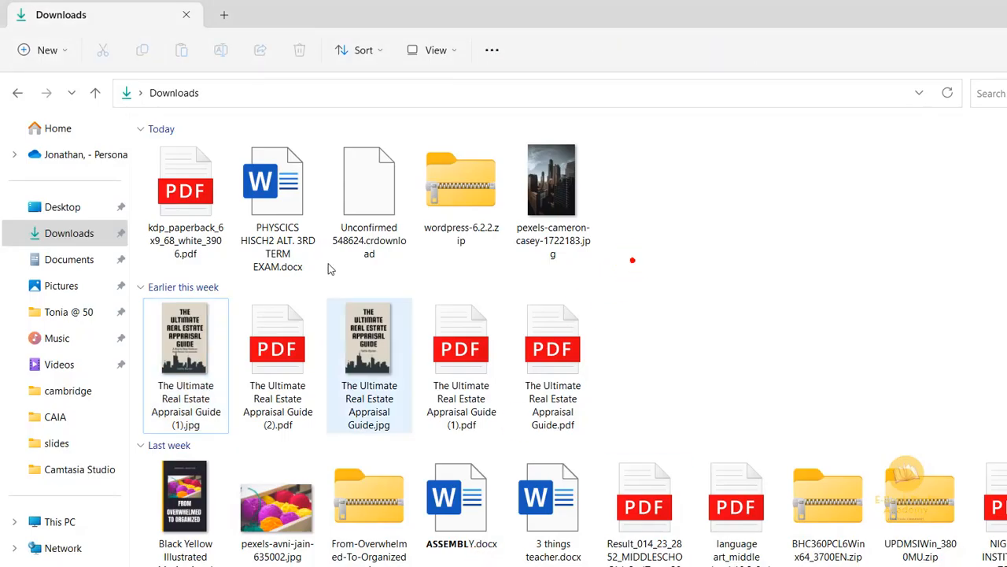
{"action": "left_click", "coordinate": [53, 211]}
{"action": "left_click", "coordinate": [584, 193]}
{"action": "key", "text": "t"}
{"action": "key", "text": "h"}
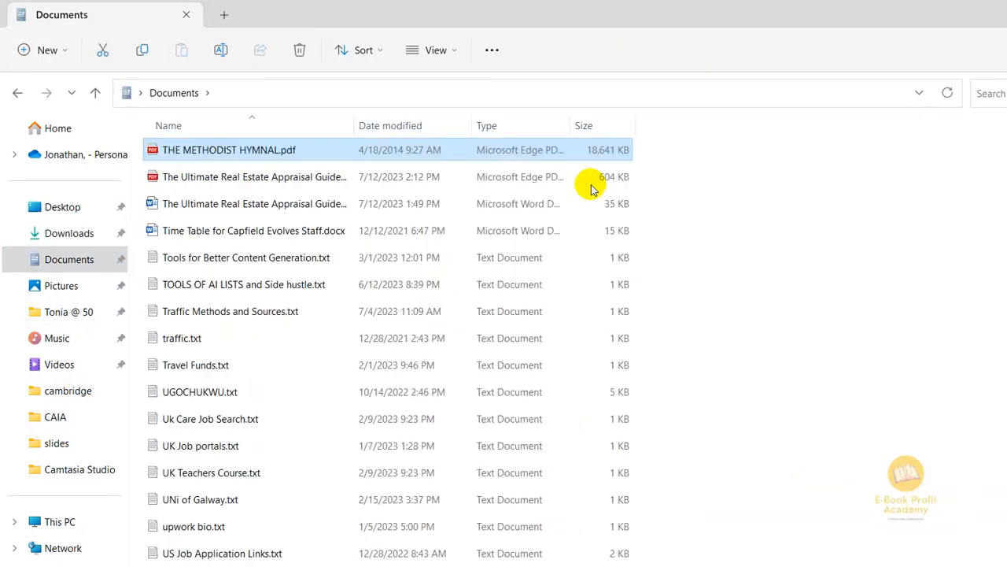
{"action": "double_click", "coordinate": [591, 185]}
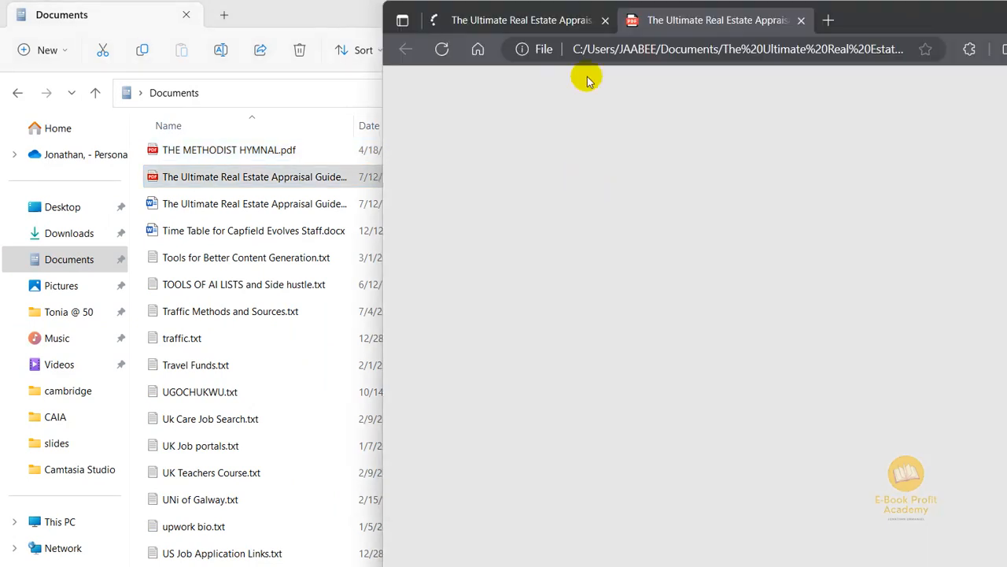
{"action": "double_click", "coordinate": [952, 22]}
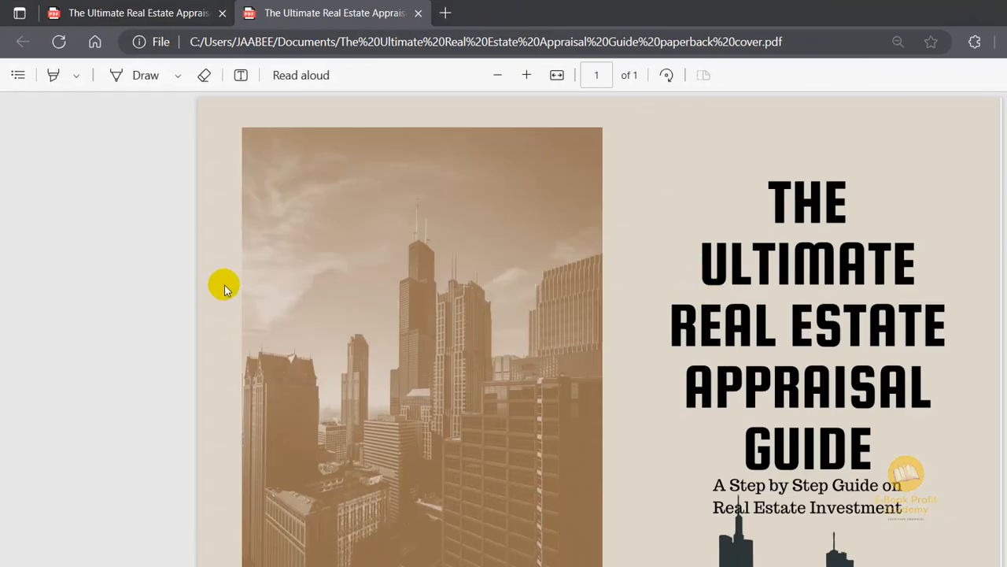
- Review the exported PDF's back photo, front title and overall cover layout
{"action": "scroll", "coordinate": [303, 335], "scroll_direction": "down", "scroll_amount": 1}
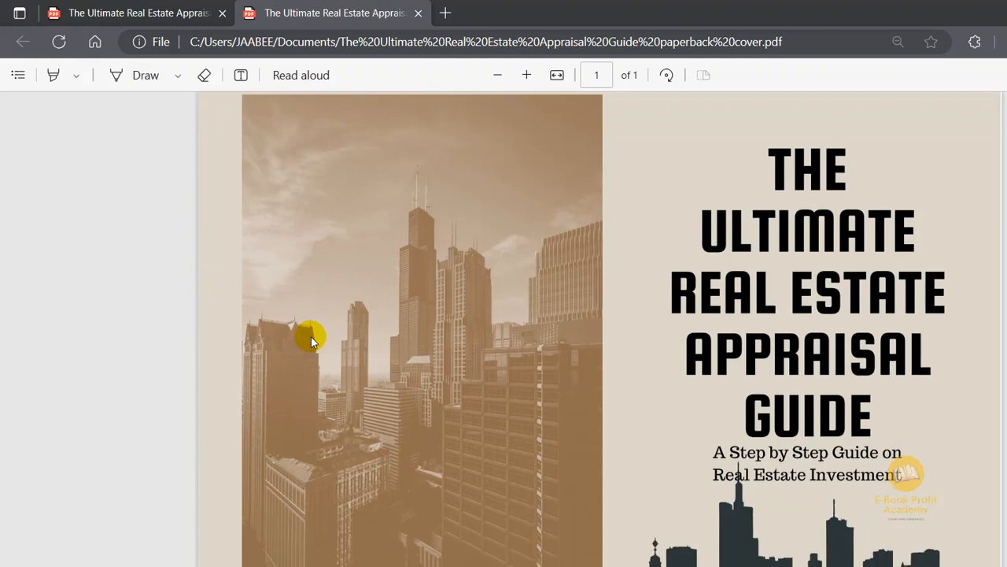
{"action": "scroll", "coordinate": [312, 337], "scroll_direction": "up", "scroll_amount": 1}
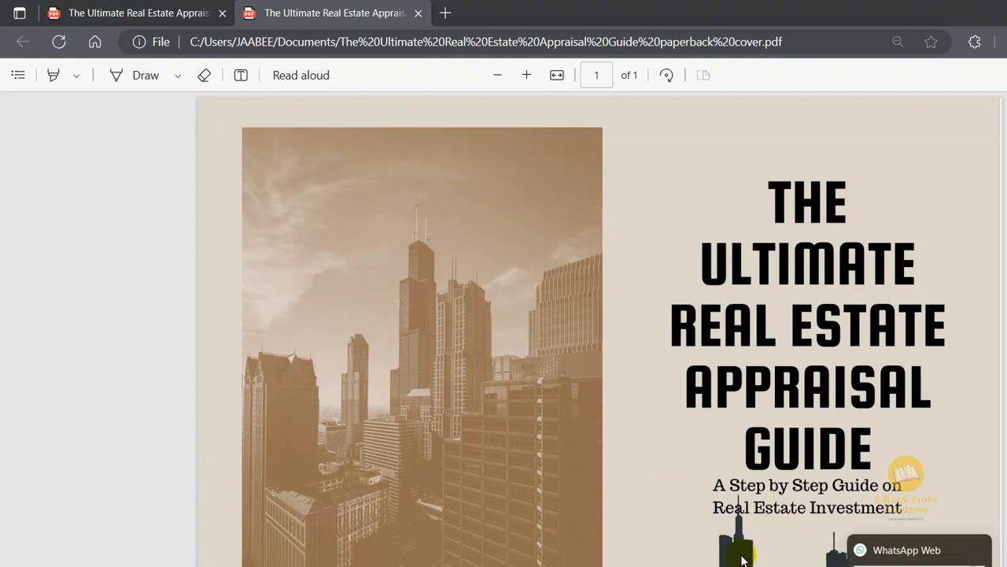
{"action": "left_click", "coordinate": [829, 549]}
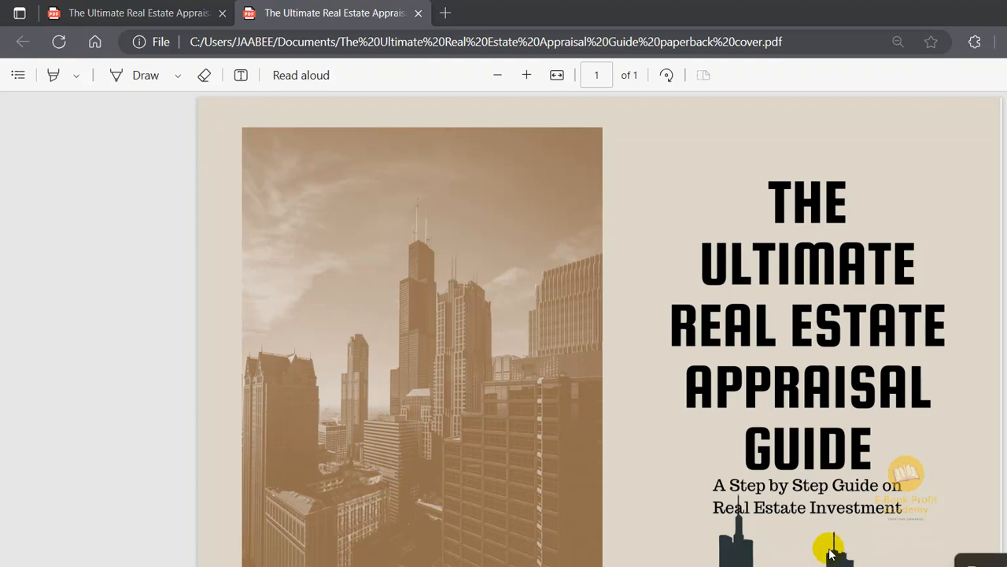